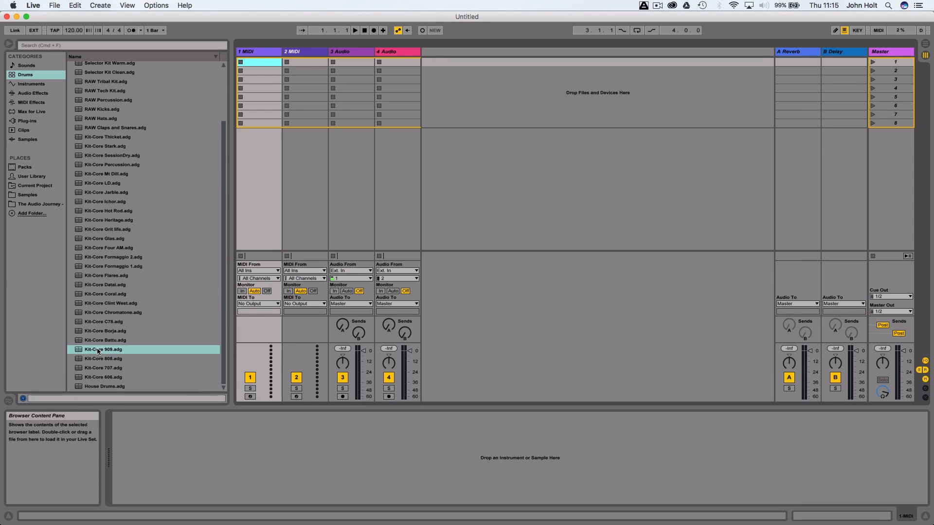
# Step: Load Kit-Core 909.adg onto the first MIDI track and set record quantization to Sixteenth-Note Quantization
pyautogui.moveTo(98, 351); pyautogui.dragTo(257, 75)
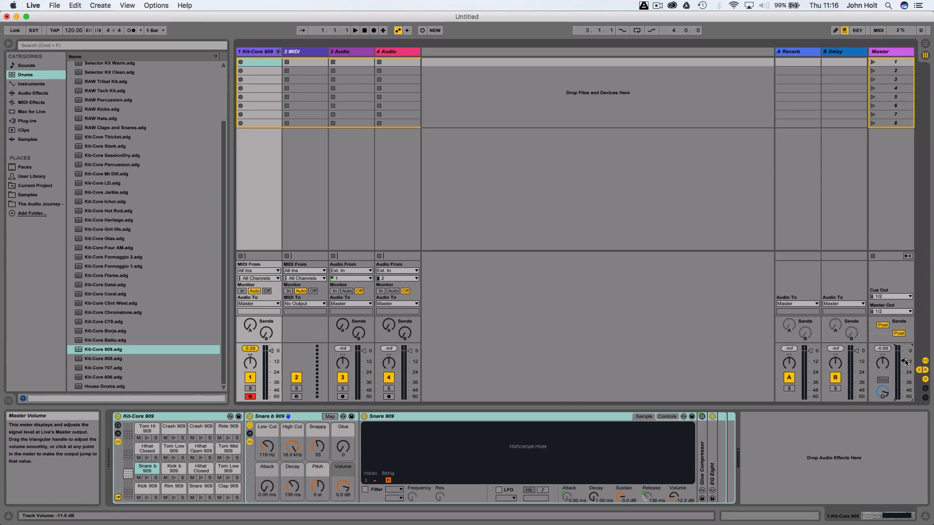
pyautogui.click(76, 5)
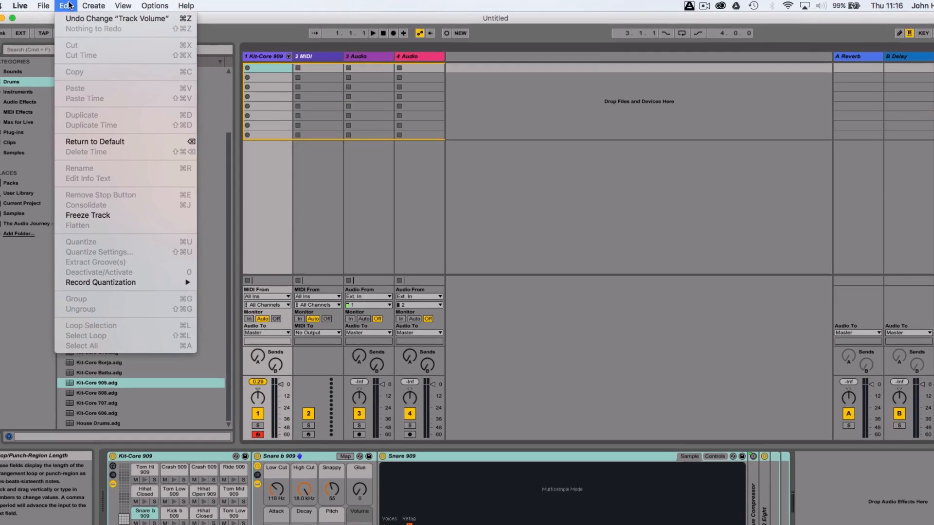
pyautogui.moveTo(135, 282)
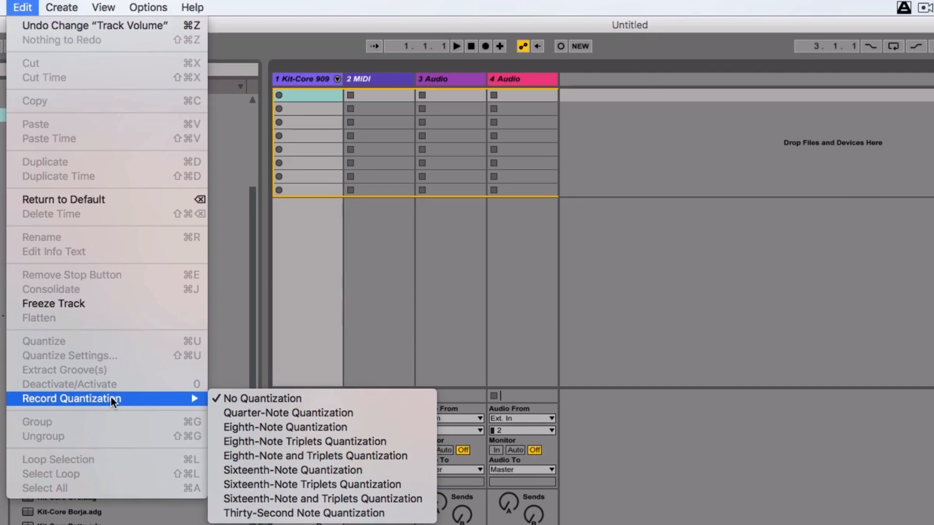
pyautogui.click(343, 470)
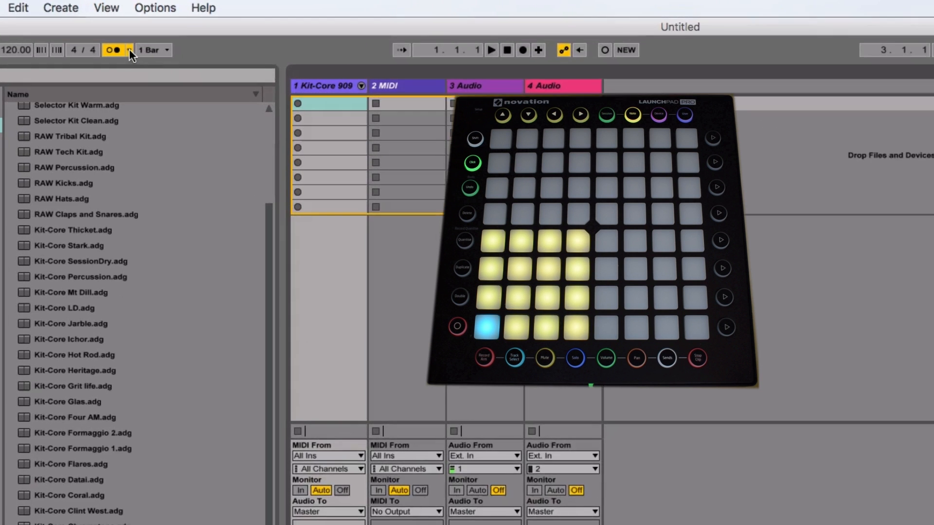
# Step: Check the metronome's count-in setting and stop playback of the recorded 909 clip
pyautogui.click(130, 50)
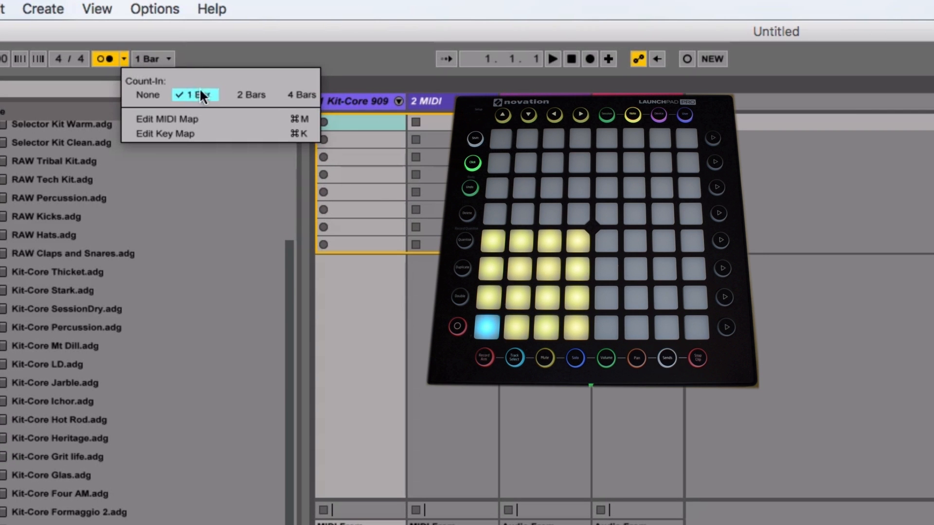
pyautogui.click(122, 58)
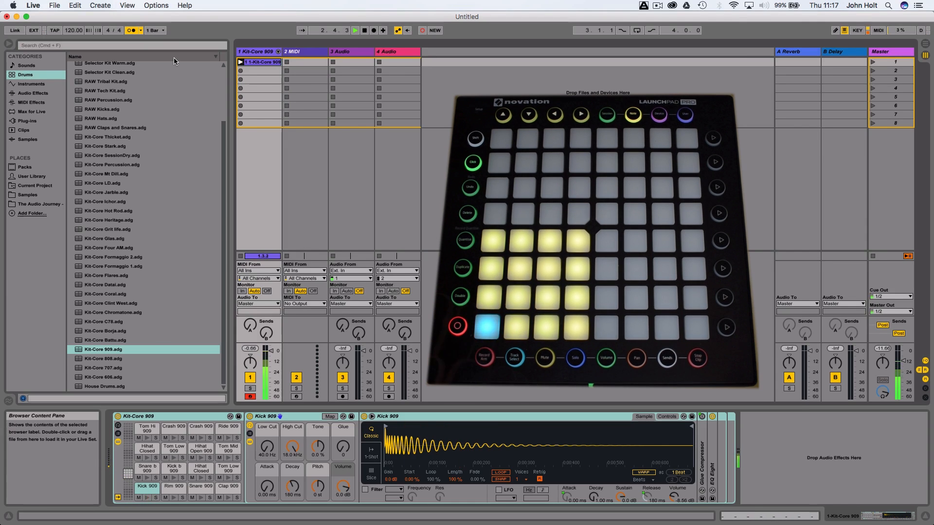
pyautogui.press('space')
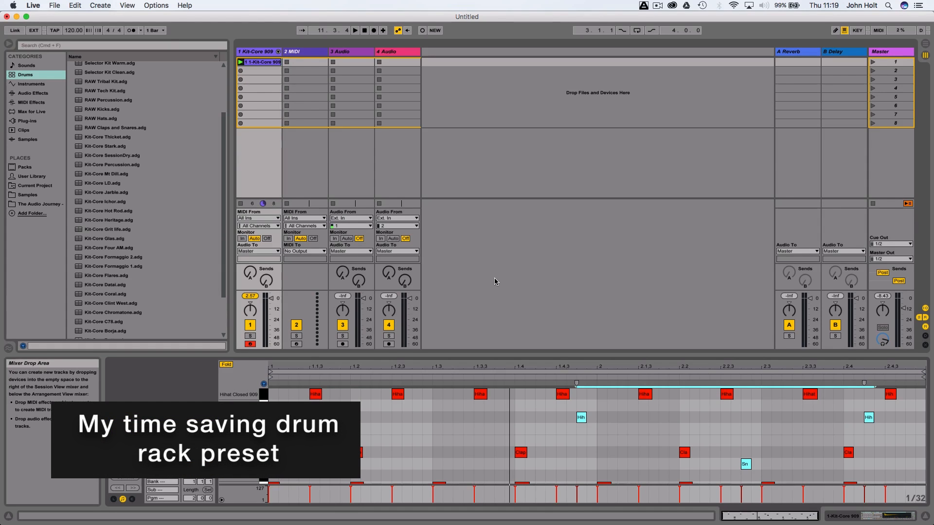
# Step: Load the House Drums.adg preset from the User Library's Drum Rack presets onto a new track after the last audio track
pyautogui.click(38, 177)
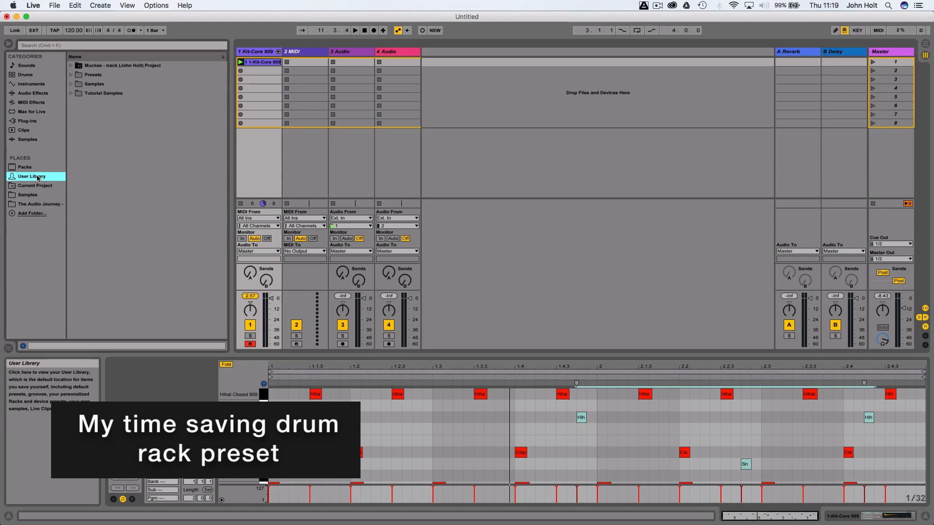
pyautogui.hotkey('shift', 'Tab')
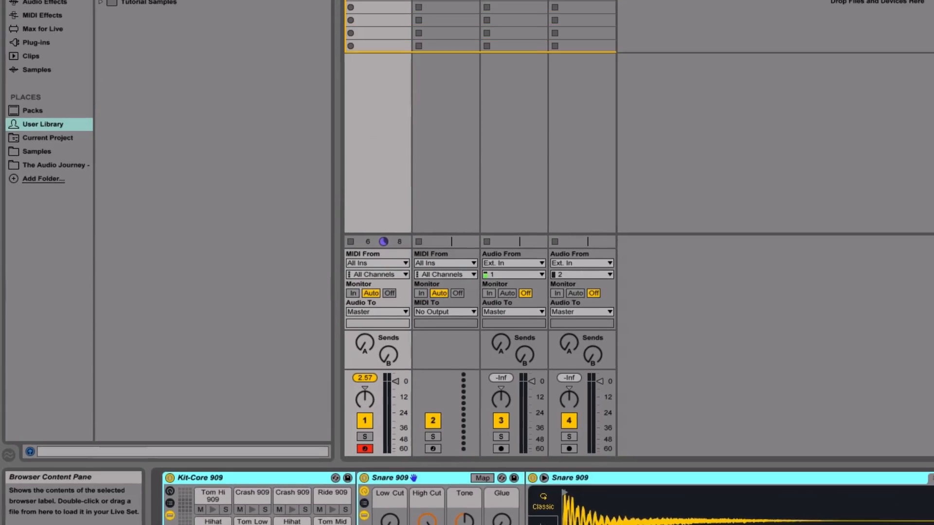
pyautogui.click(93, 72)
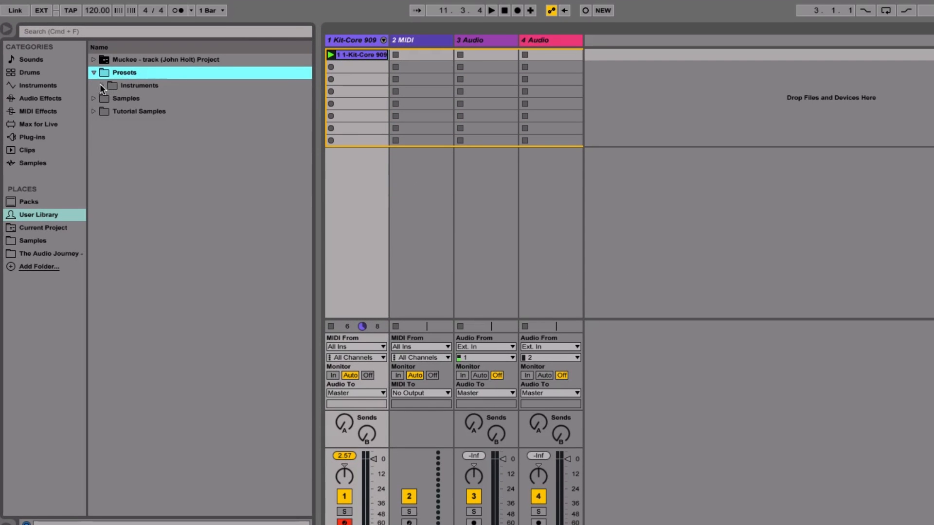
pyautogui.click(101, 86)
pyautogui.click(109, 96)
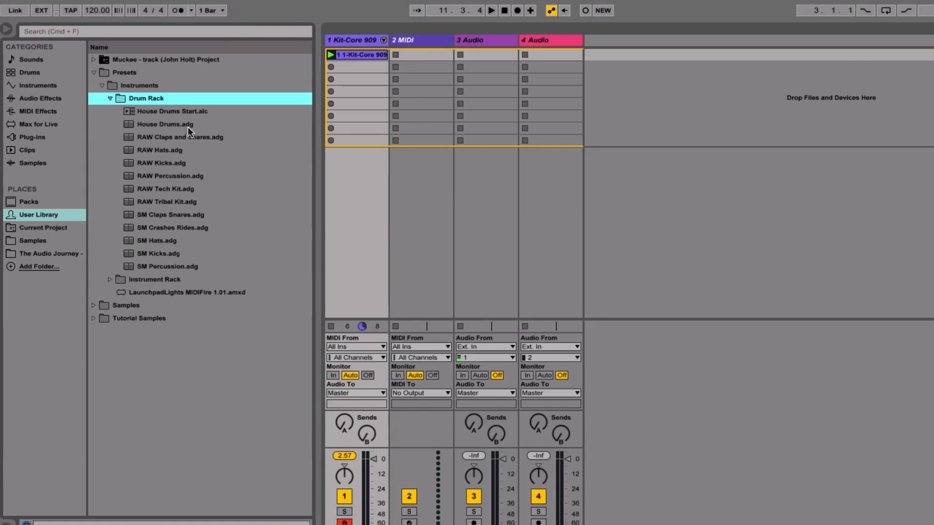
pyautogui.moveTo(158, 124); pyautogui.dragTo(642, 45)
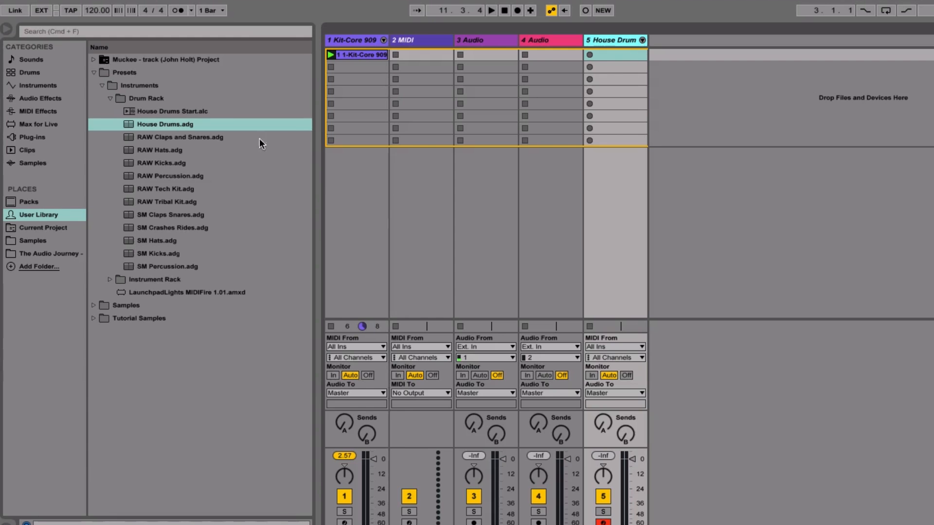
# Step: Place House Drums Start.alc in the first clip slot of the House Drums track and open its notes
pyautogui.click(168, 111)
pyautogui.moveTo(144, 111); pyautogui.dragTo(630, 57)
pyautogui.doubleClick(629, 57)
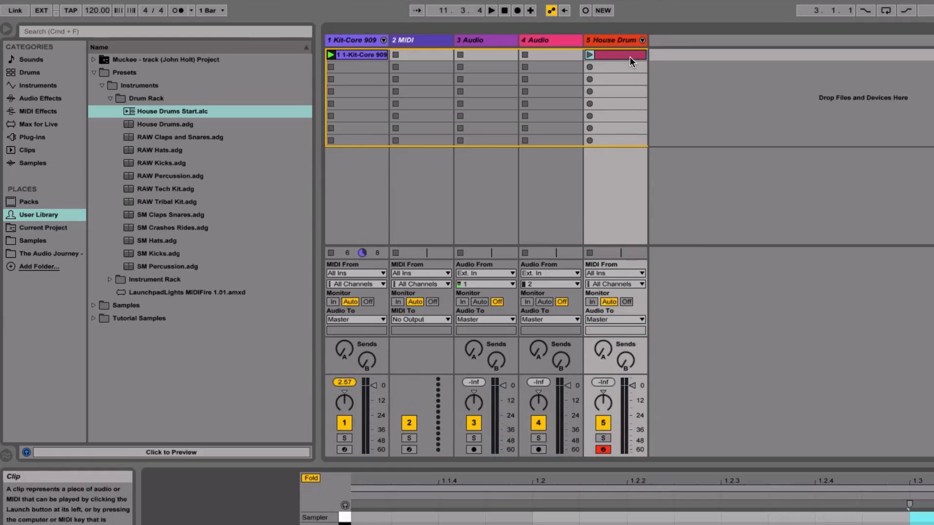
pyautogui.hscroll(2, 229, 419)
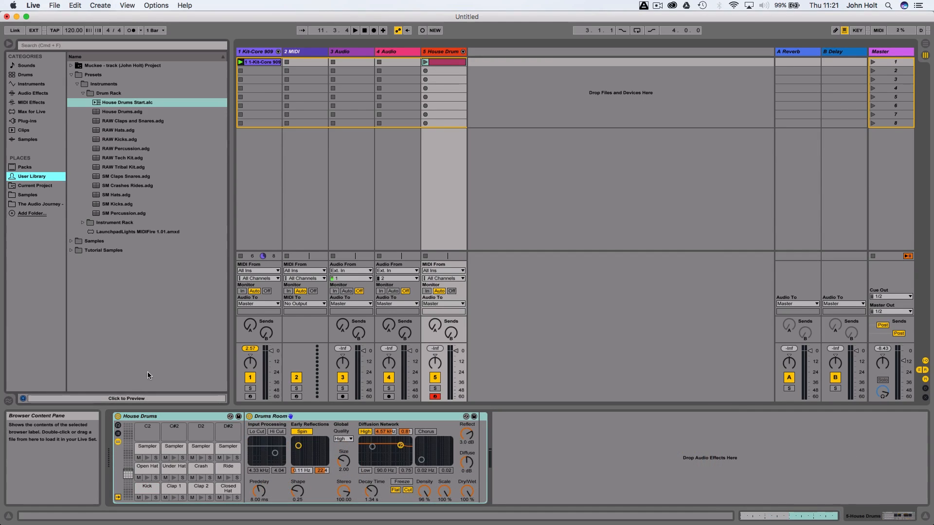
# Step: Add a Sampler to the drum rack's empty C2 pad and group it into an Instrument Rack with macro controls shown
pyautogui.click(36, 86)
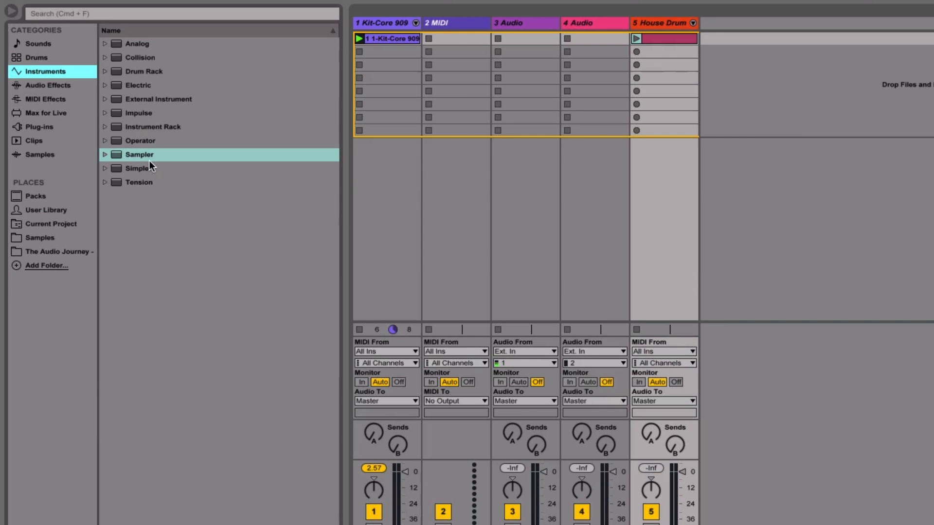
pyautogui.moveTo(141, 156); pyautogui.dragTo(218, 455)
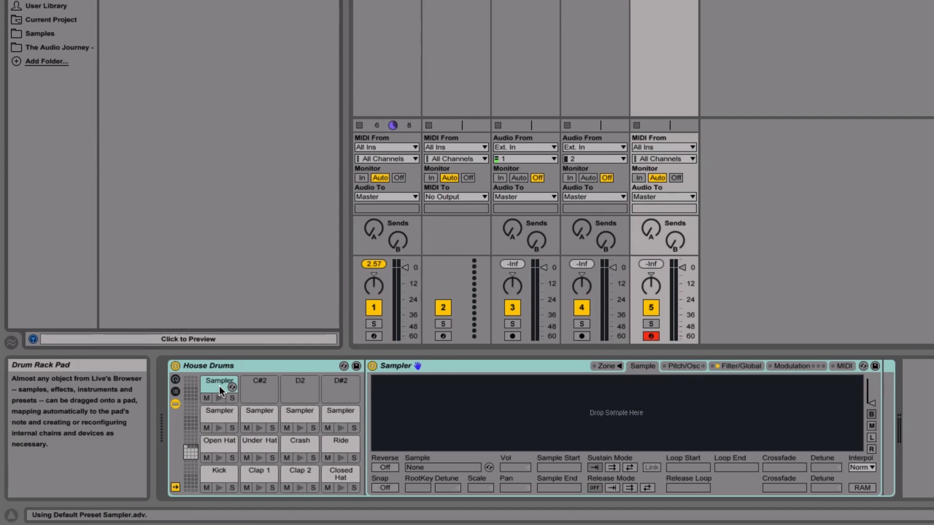
pyautogui.rightClick(439, 367)
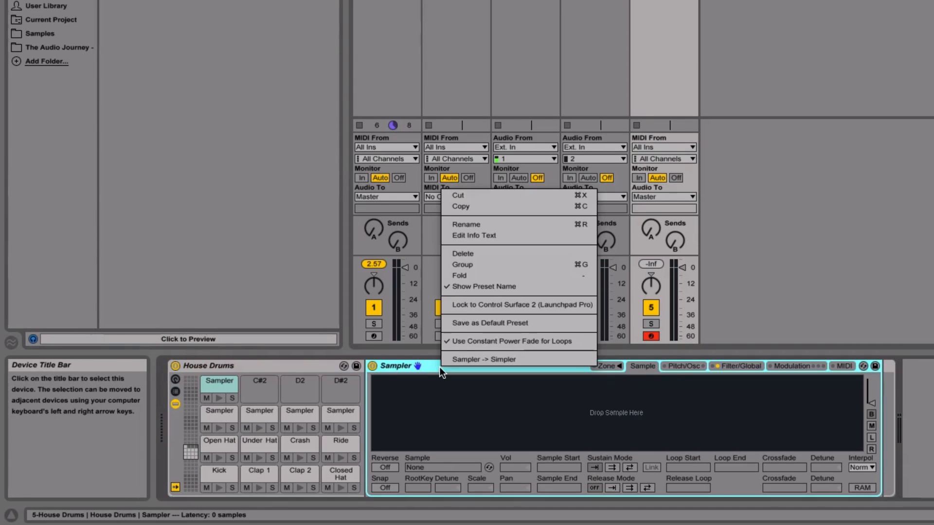
pyautogui.click(479, 266)
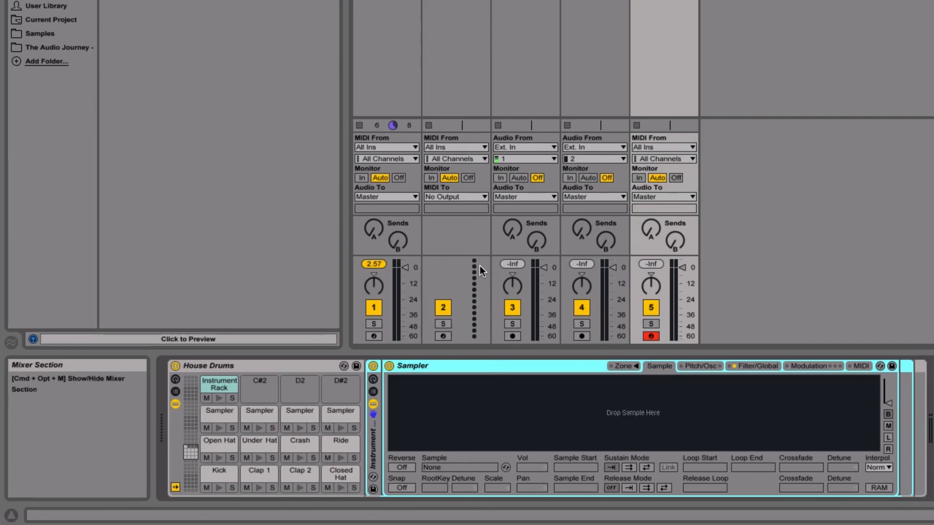
pyautogui.click(374, 380)
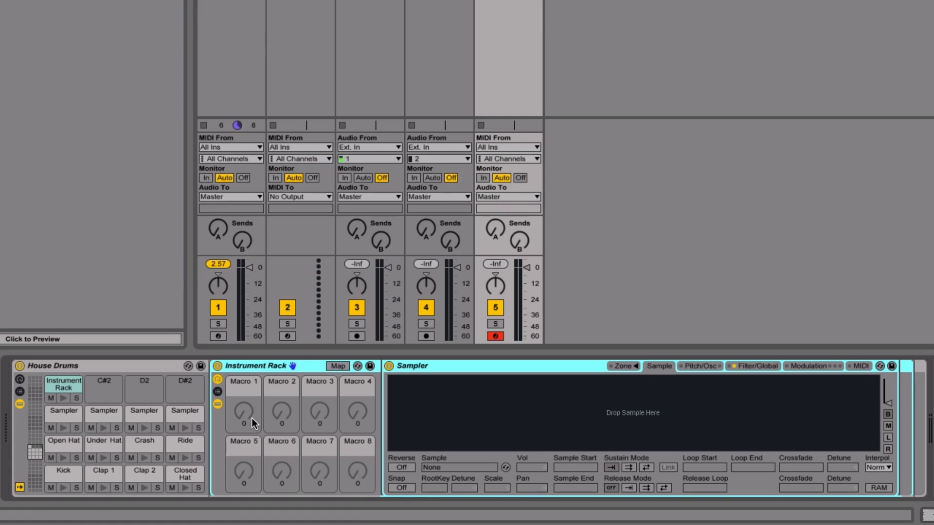
# Step: Map the Sampler's volume envelope Attack to Macro 1 and its Decay to Macro 2
pyautogui.click(749, 365)
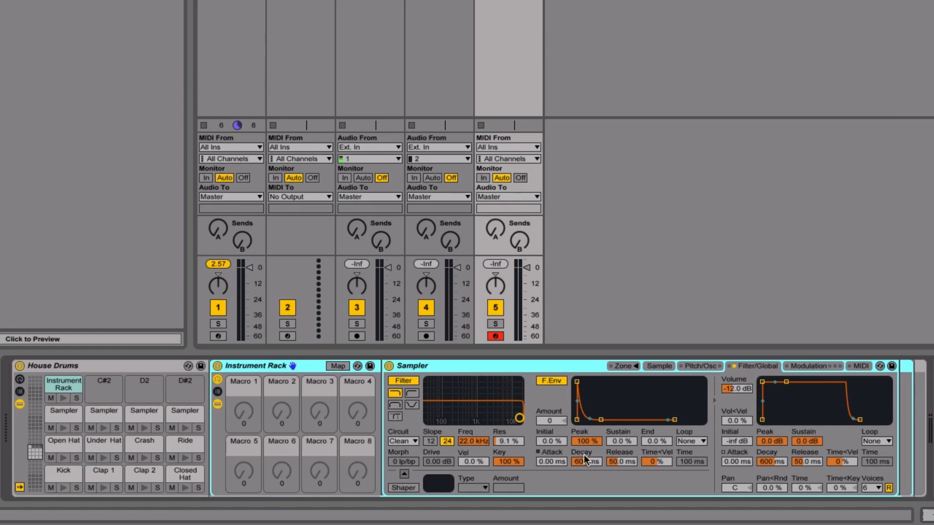
pyautogui.click(337, 367)
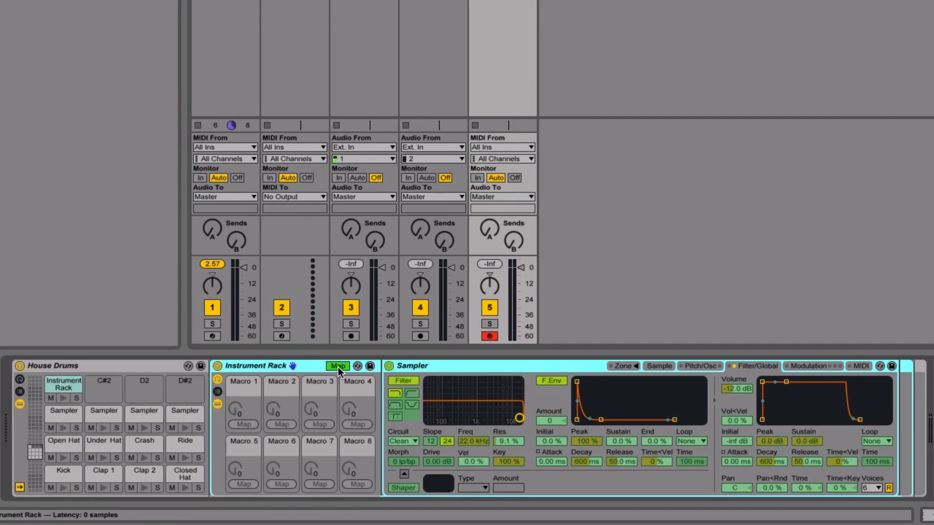
pyautogui.click(737, 460)
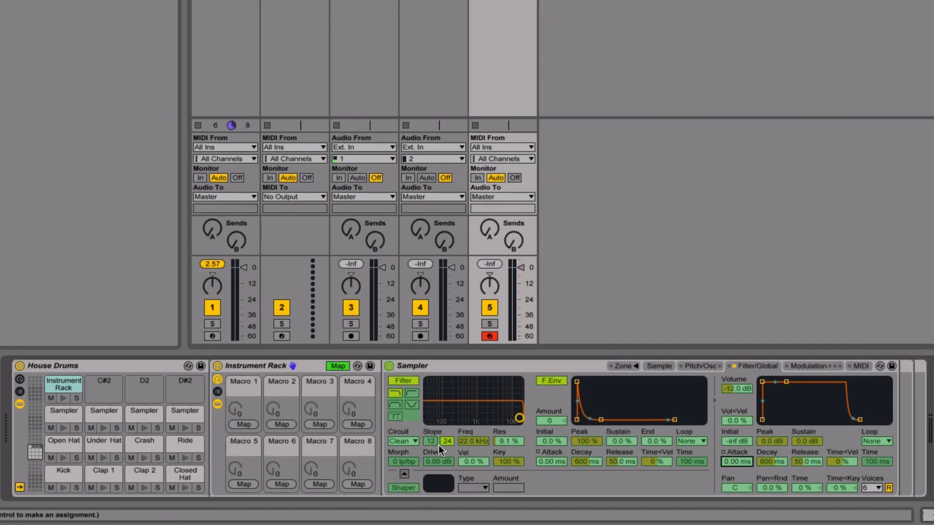
pyautogui.click(242, 425)
pyautogui.click(771, 461)
pyautogui.click(282, 422)
pyautogui.click(335, 367)
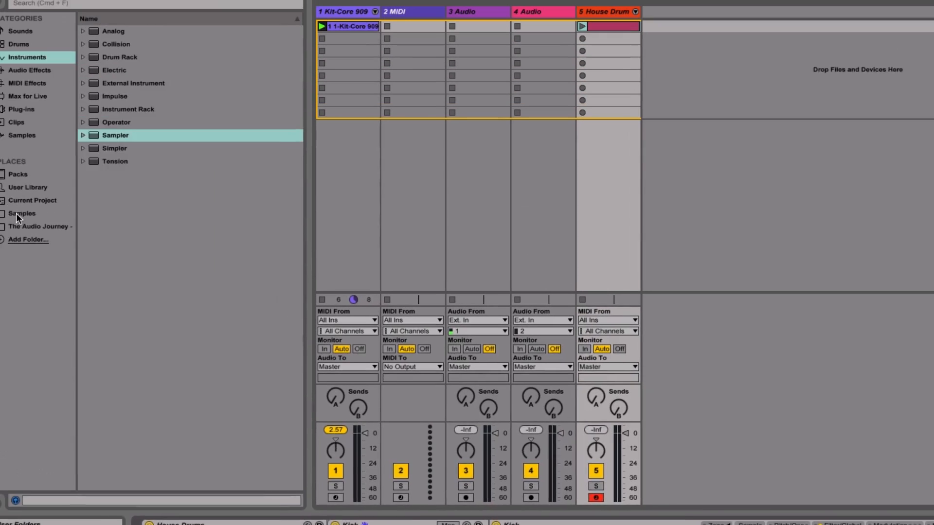
# Step: Load PML_DPV2_KICK_1_DEEP_007.wav from the Deep Premium Vol. 2.11 kick samples into the Kick pad's Sampler
pyautogui.click(30, 232)
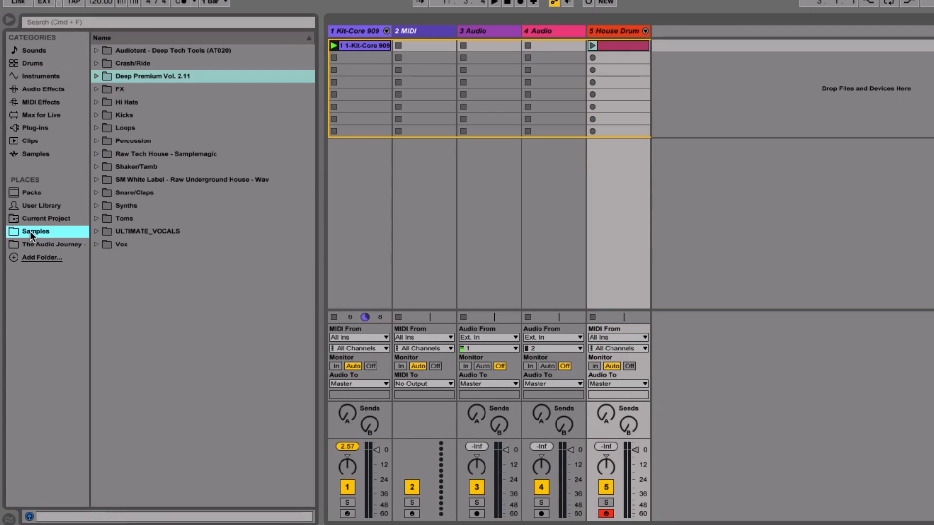
pyautogui.click(97, 77)
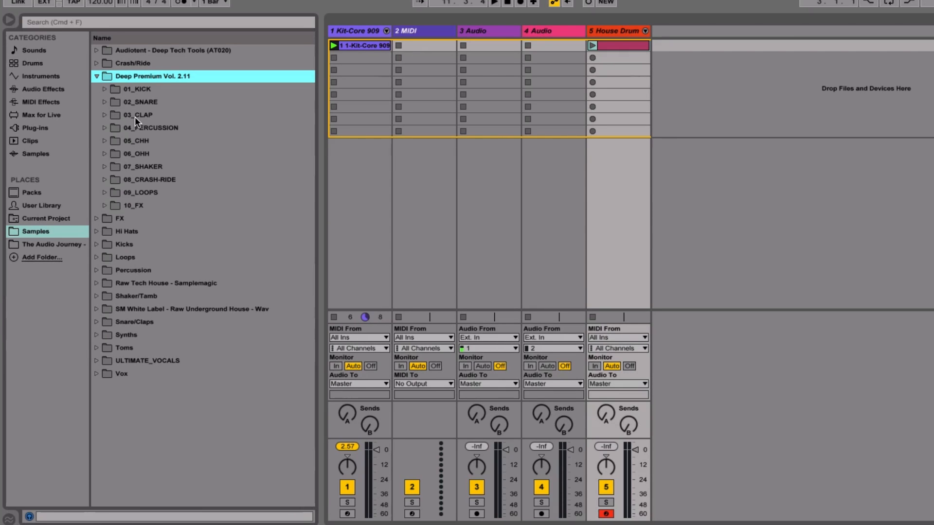
pyautogui.click(103, 88)
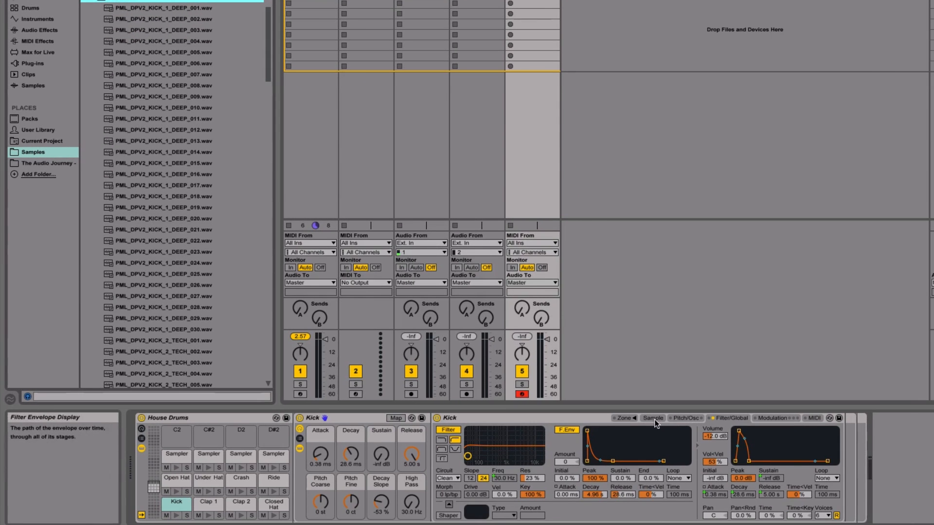
pyautogui.click(653, 418)
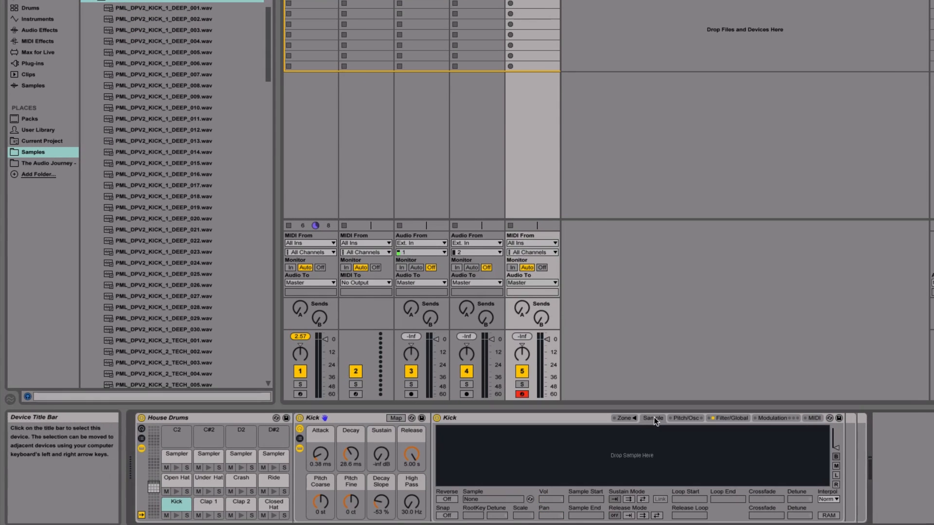
pyautogui.click(148, 74)
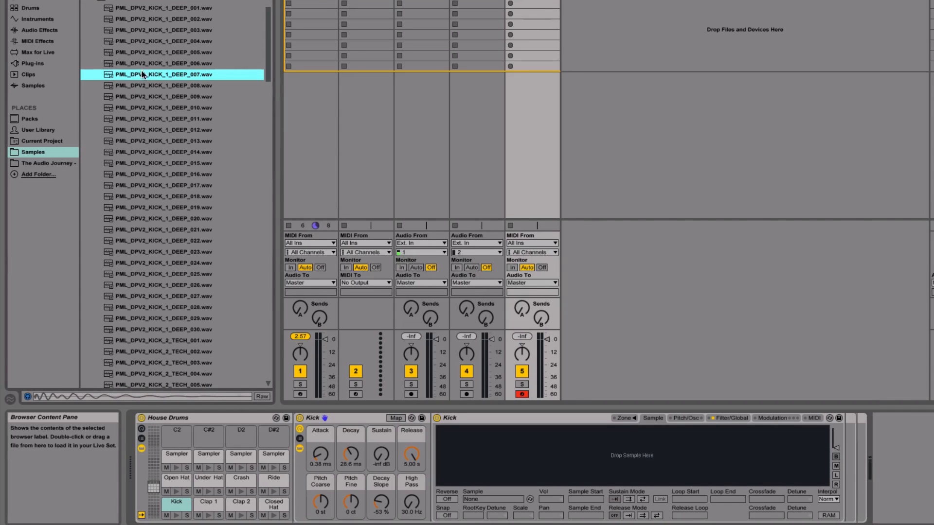
pyautogui.moveTo(142, 80); pyautogui.dragTo(646, 466)
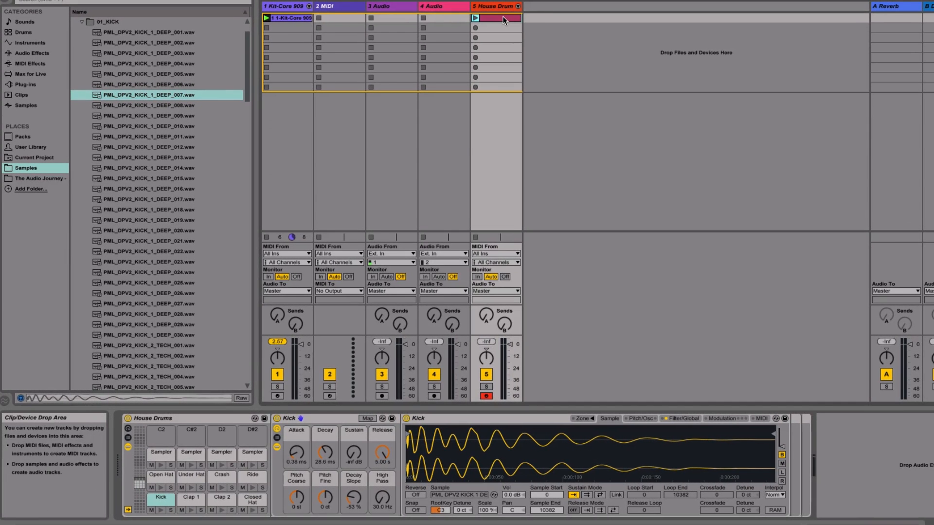
# Step: Launch the House Drums track's clip and delete the Kit-Core 909 track
pyautogui.doubleClick(503, 20)
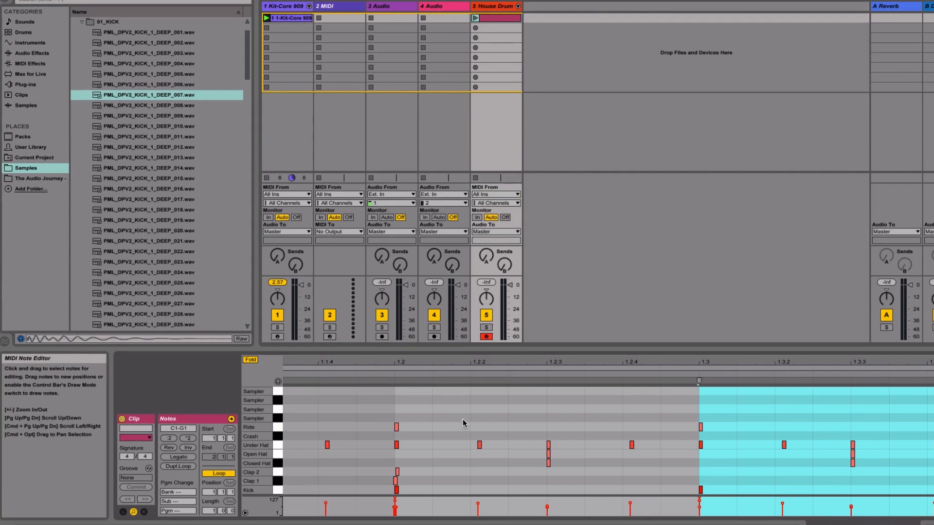
pyautogui.click(476, 18)
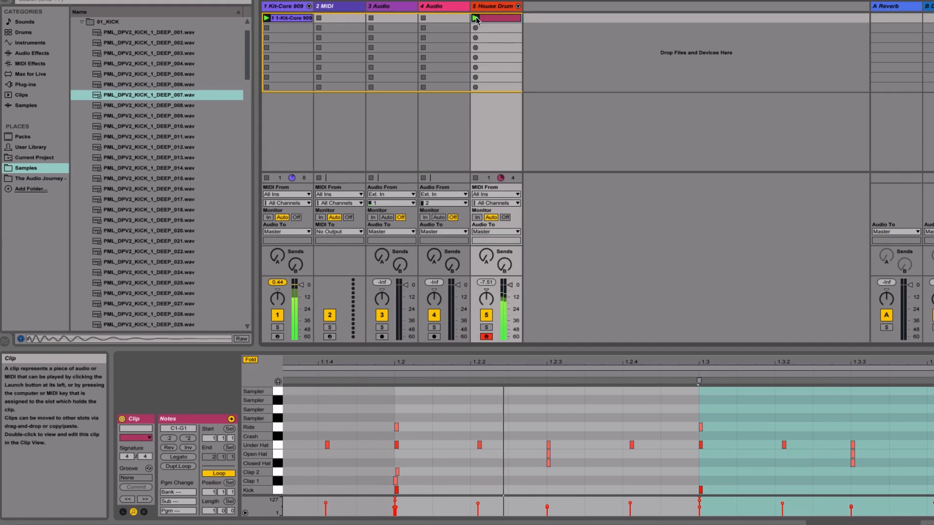
pyautogui.click(294, 7)
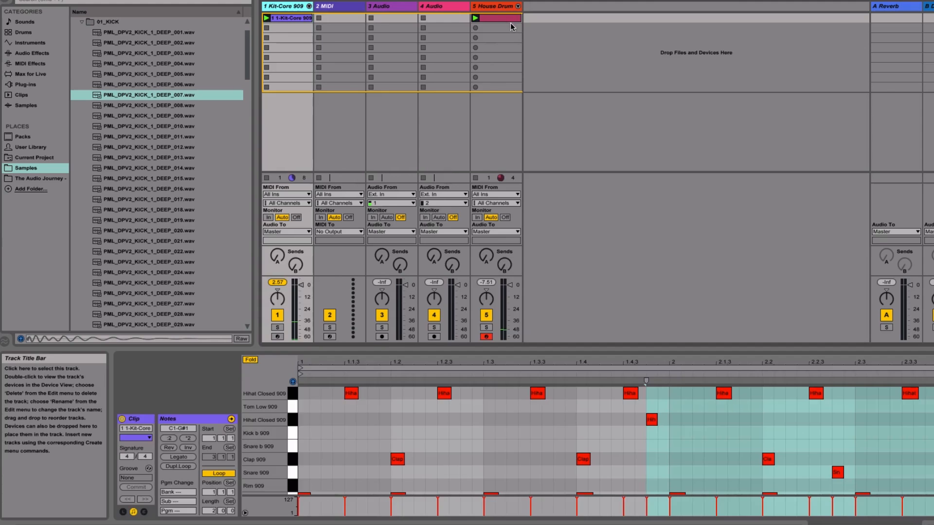
pyautogui.press('Delete')
pyautogui.click(425, 20)
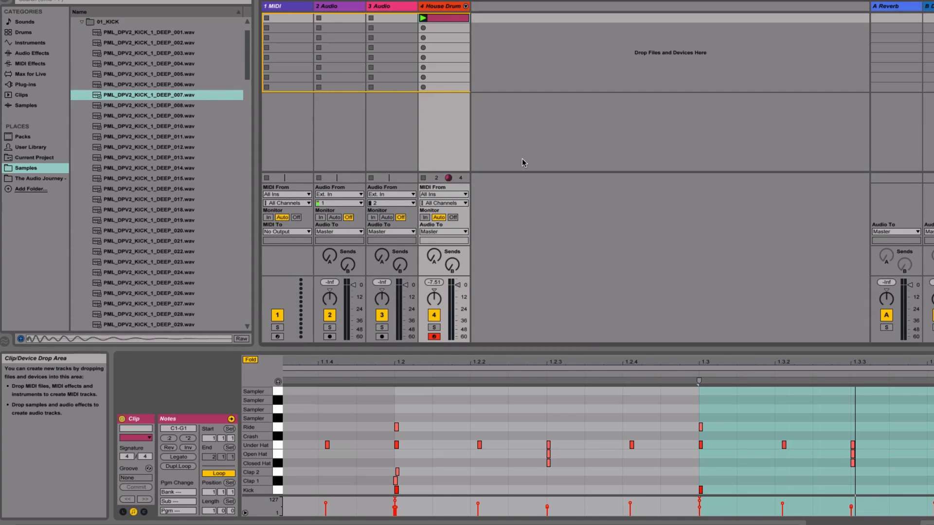
# Step: View the drum rack's devices and the notes of the 28 Drums clip on the Drums track
pyautogui.hotkey('shift', 'Tab')
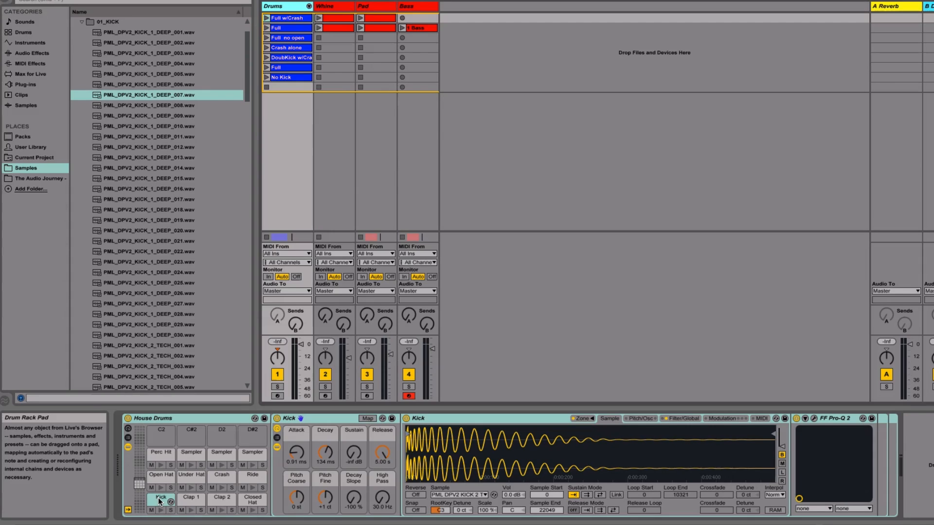
pyautogui.click(302, 87)
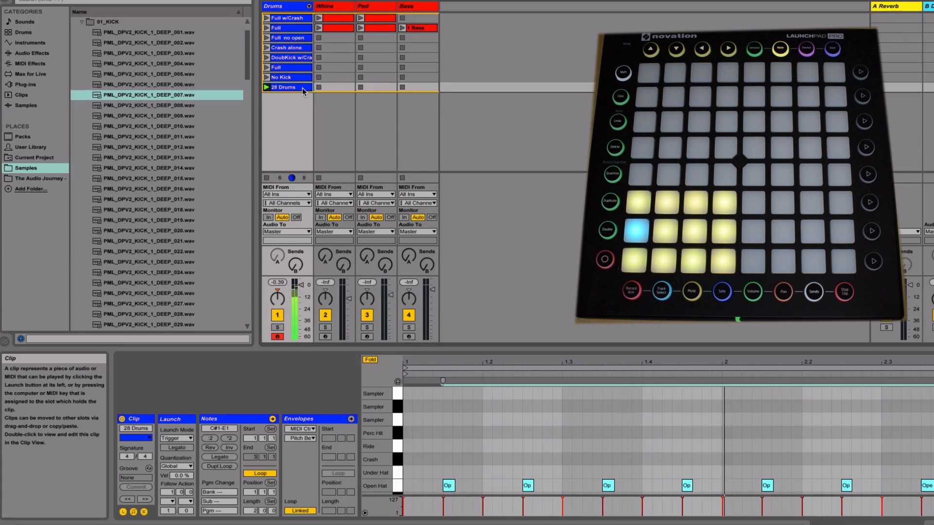
# Step: Nudge the Under Hat notes at 1.1.2 and 1.1.4 of the 28 Drums clip slightly late, off the grid
pyautogui.scroll(-3, 579, 414)
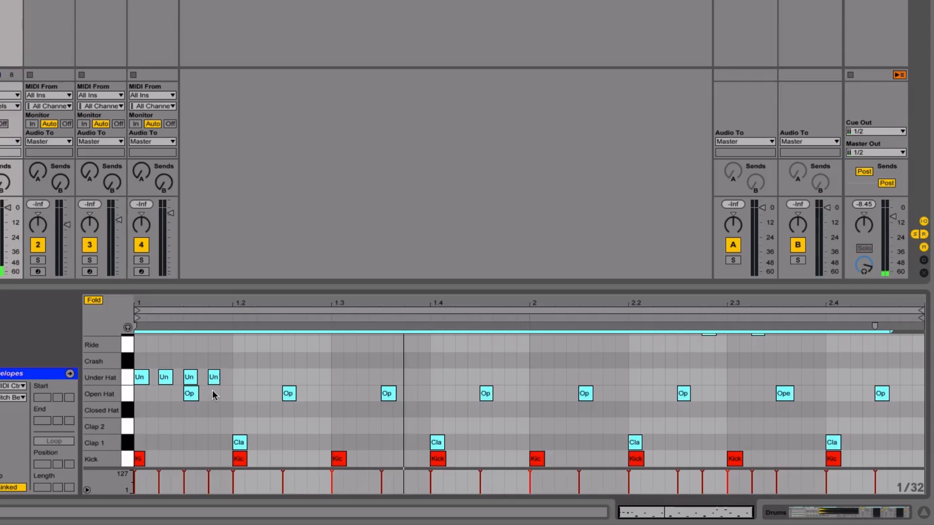
pyautogui.click(305, 375)
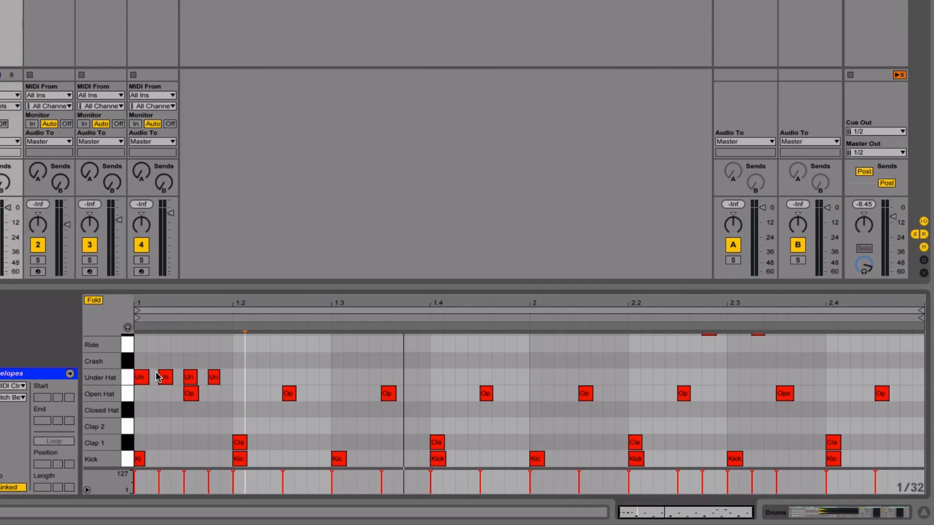
pyautogui.press('+')
pyautogui.press('+')
pyautogui.hscroll(-3, 156, 377)
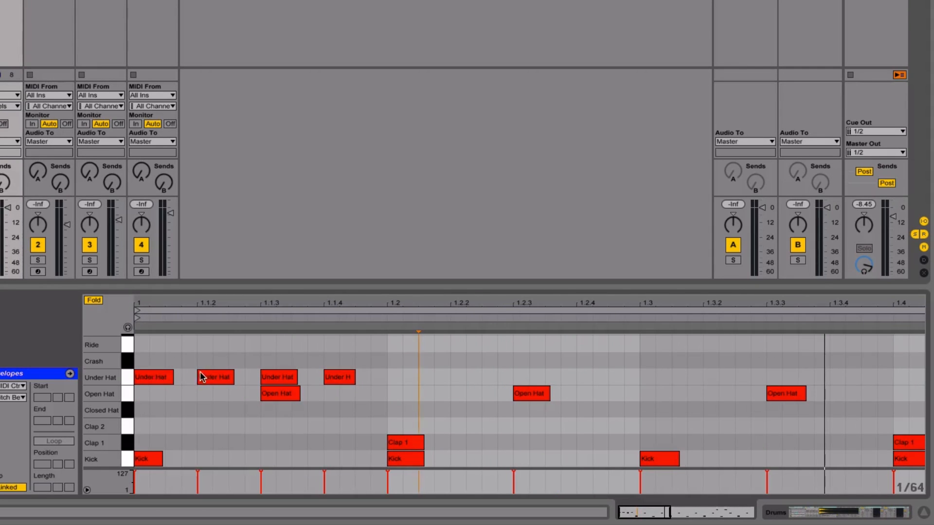
pyautogui.moveTo(204, 379); pyautogui.dragTo(210, 384)
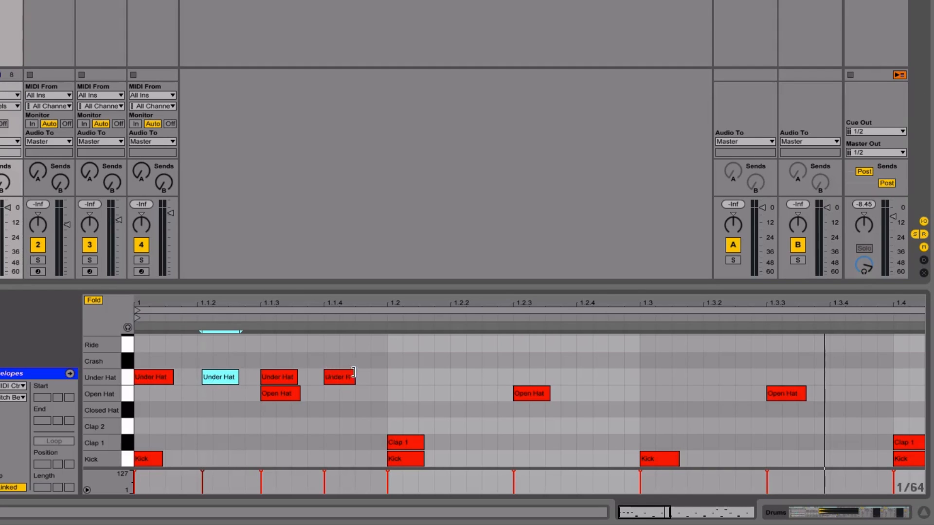
pyautogui.moveTo(342, 379); pyautogui.dragTo(348, 381)
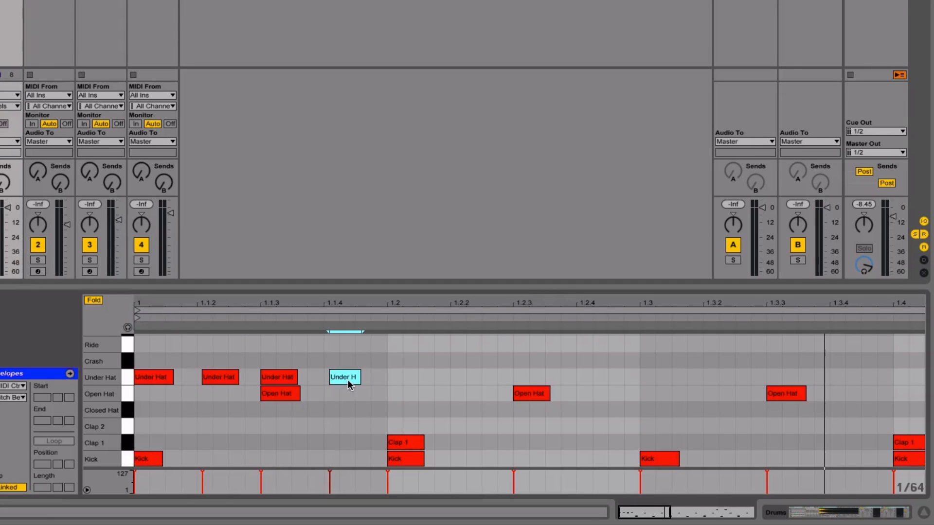
# Step: Select the four Under Hat notes of the first beat and duplicate them across the full two bars
pyautogui.moveTo(387, 381); pyautogui.dragTo(130, 366)
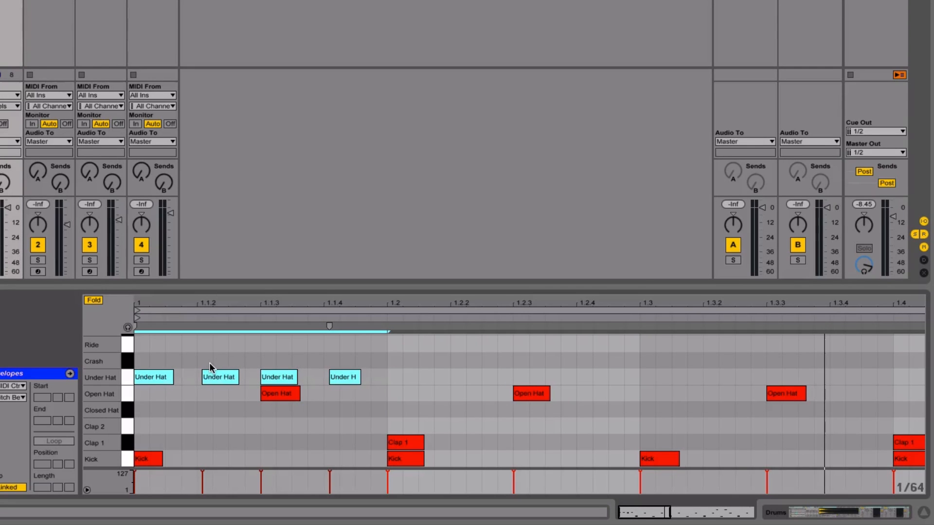
pyautogui.hotkey('ctrl', 'd')
pyautogui.hotkey('ctrl', 'd')
pyautogui.hotkey('ctrl', 'd')
pyautogui.hotkey('ctrl', 'd')
pyautogui.hotkey('ctrl', 'd')
pyautogui.hotkey('ctrl', 'd')
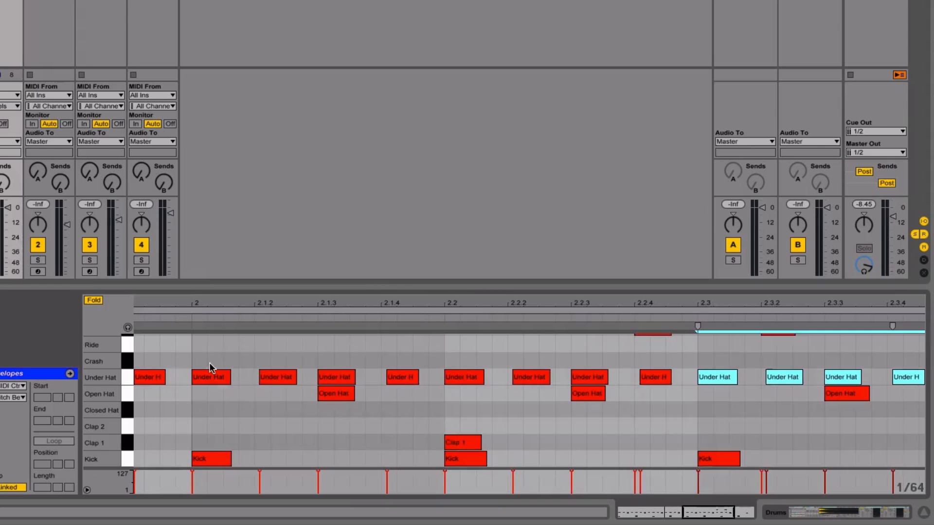
pyautogui.hotkey('ctrl', 'd')
pyautogui.press('-')
pyautogui.press('-')
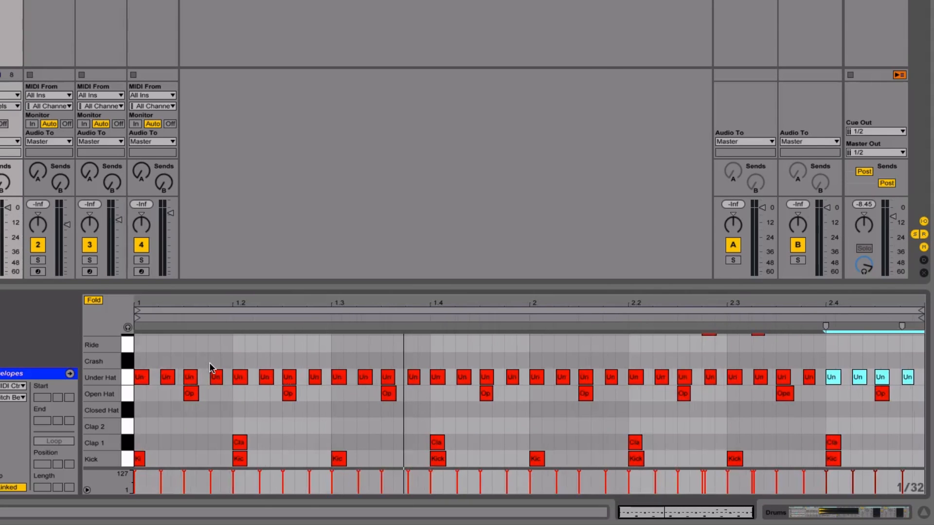
# Step: Play the drum pattern and show the drum rack's chains in the mixer to check the Under Hat chain's volume
pyautogui.scroll(3, 210, 367)
pyautogui.scroll(-3, 211, 368)
pyautogui.press('space')
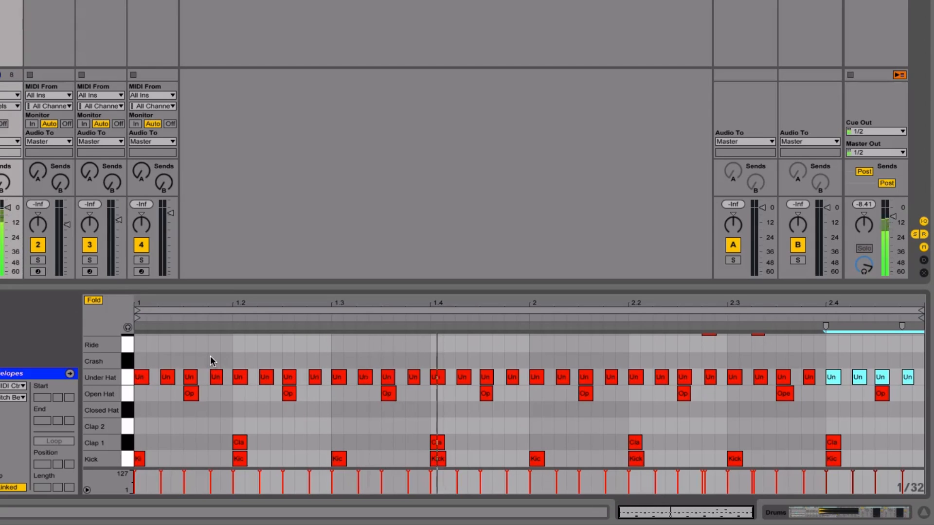
pyautogui.click(16, 1)
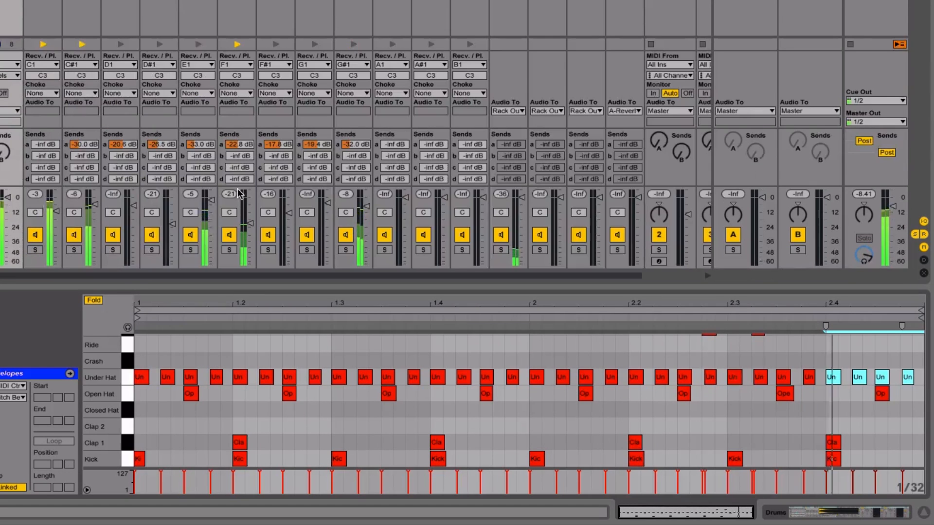
pyautogui.click(250, 225)
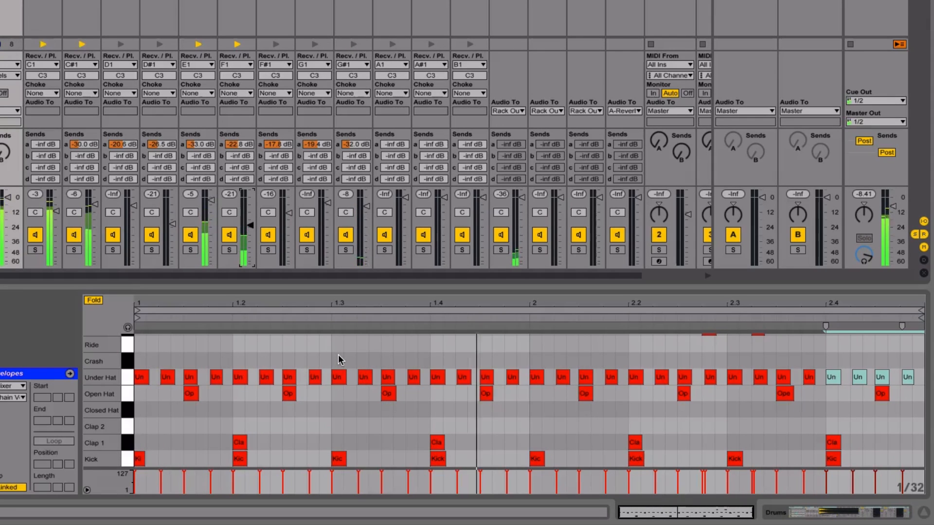
pyautogui.click(2, 374)
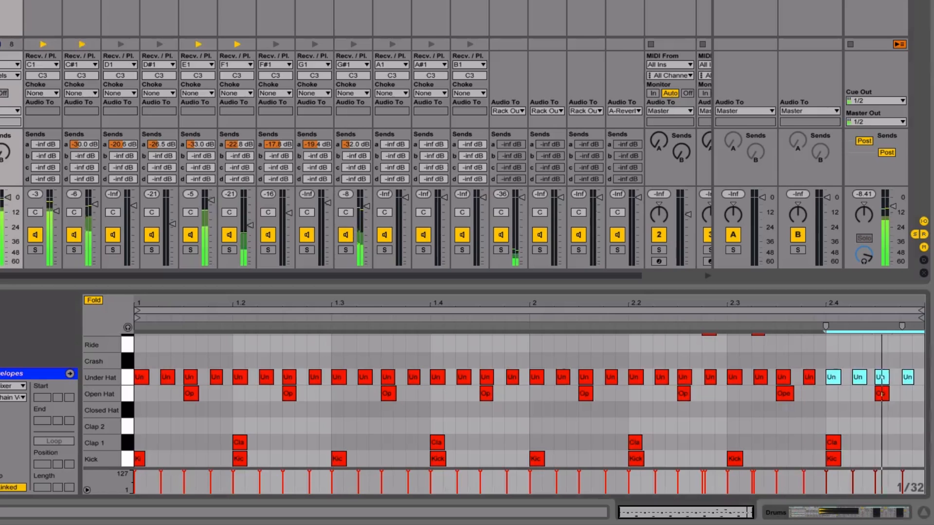
pyautogui.moveTo(97, 370); pyautogui.dragTo(91, 386)
# Step: Stop playback and shorten the 5 Bass clip's loop to two bars, ending at bar 3
pyautogui.scroll(-1, 219, 385)
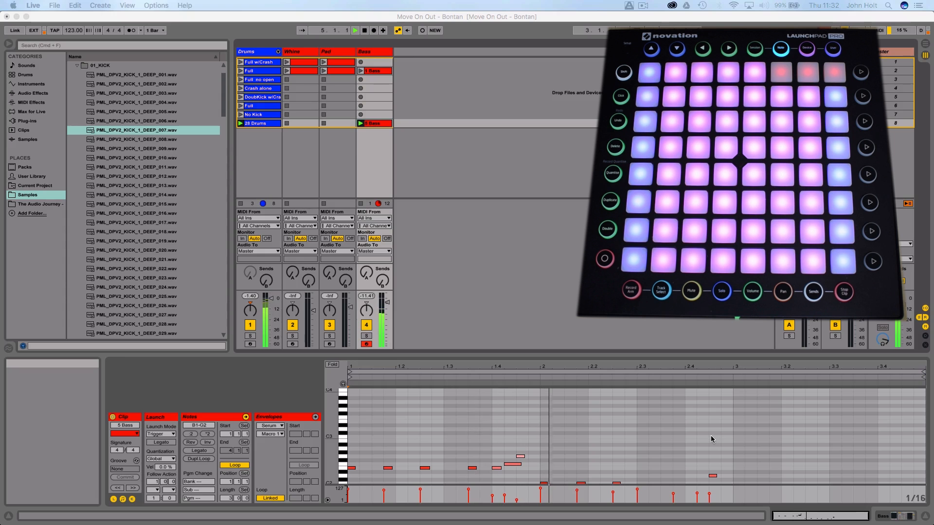
pyautogui.scroll(-3, 711, 440)
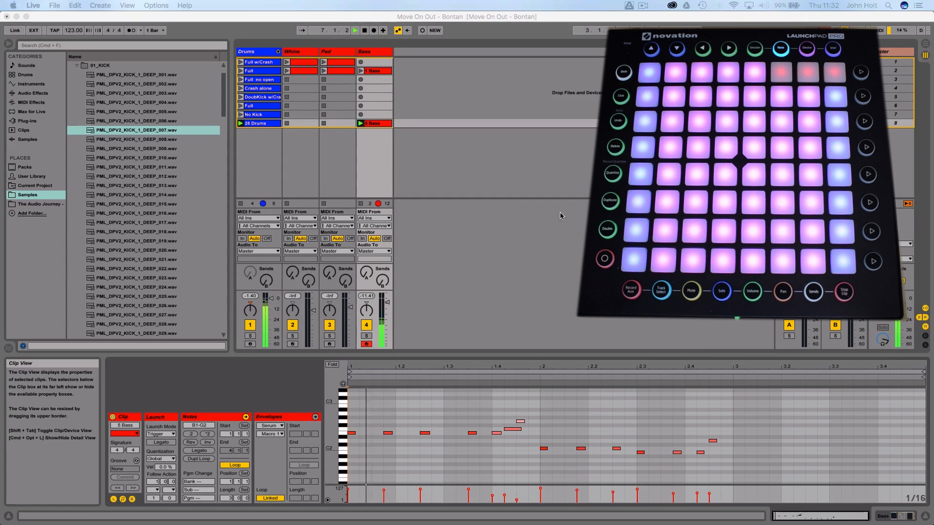
pyautogui.click(511, 214)
pyautogui.press('space')
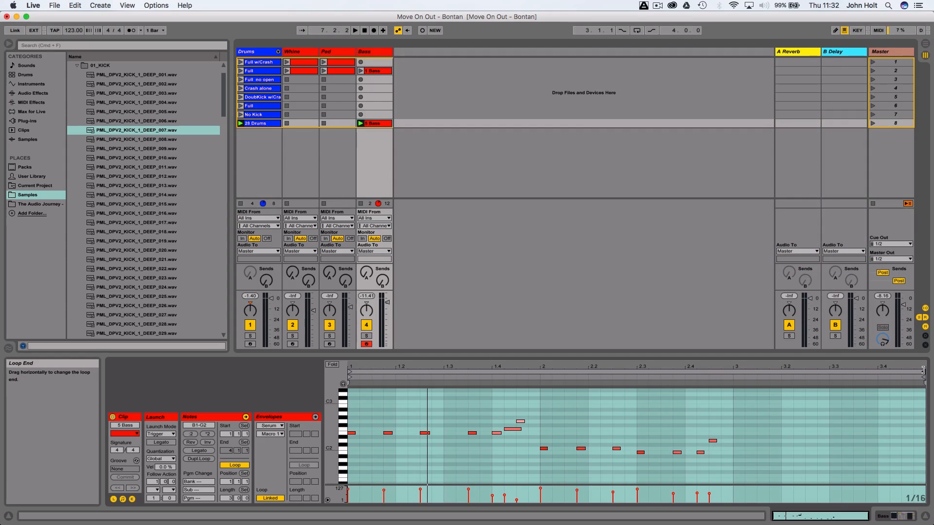
pyautogui.moveTo(923, 370)
pyautogui.mouseDown()
pyautogui.moveTo(740, 377)
pyautogui.moveTo(736, 399)
pyautogui.mouseUp()
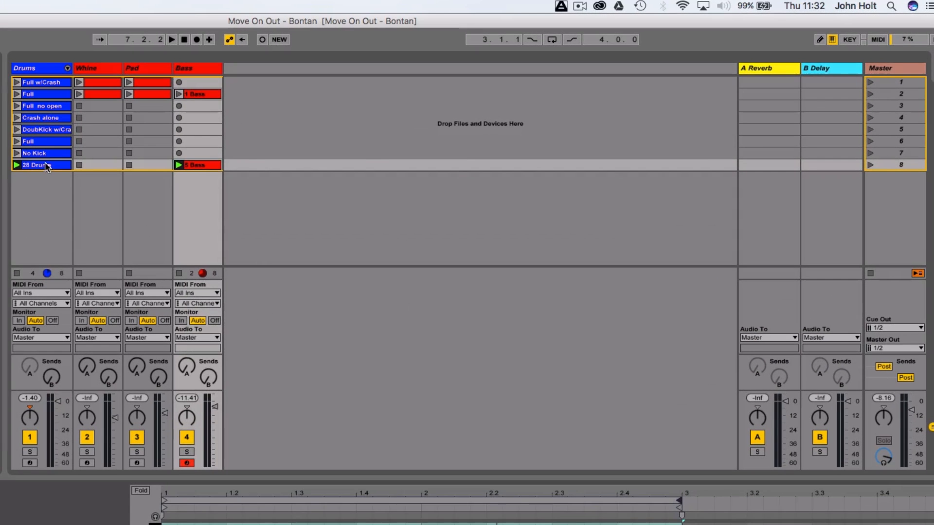
# Step: Compare the 28 Drums and 5 Bass clips and audition them together by launching scene 8
pyautogui.click(260, 123)
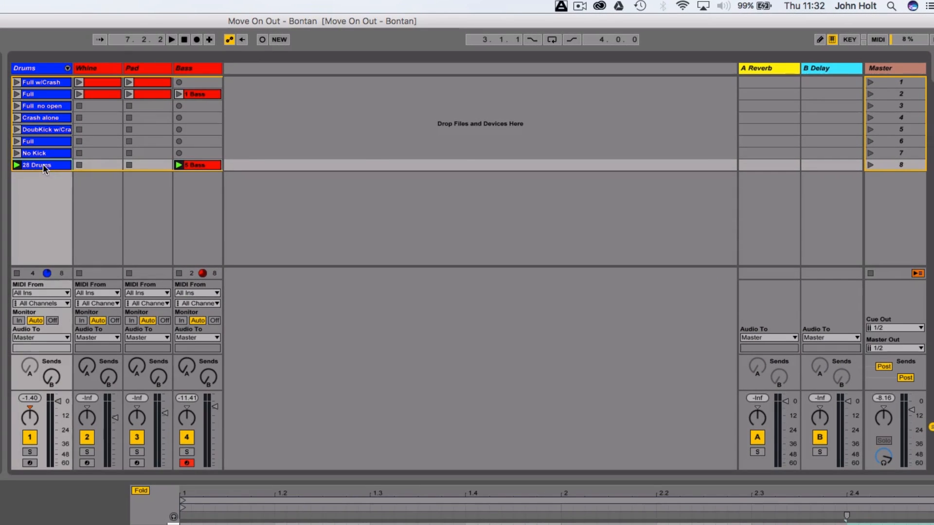
pyautogui.click(200, 165)
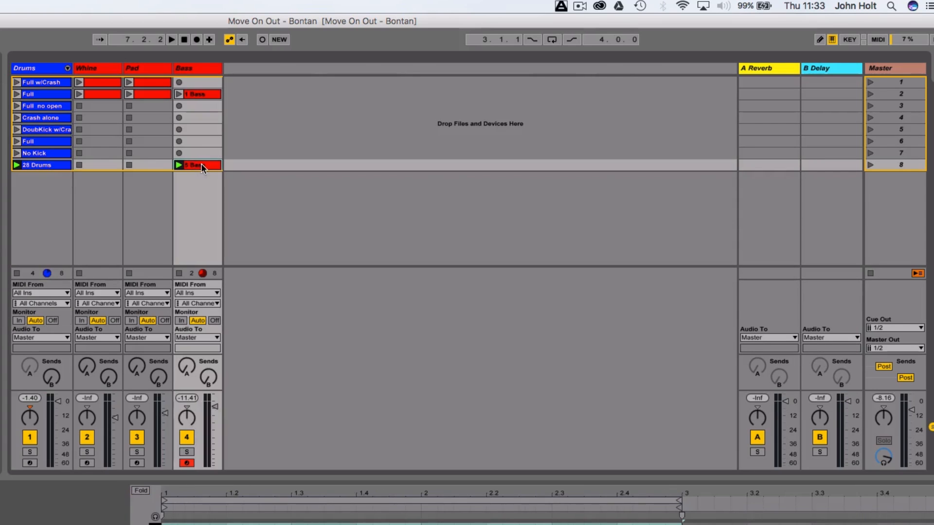
pyautogui.click(870, 165)
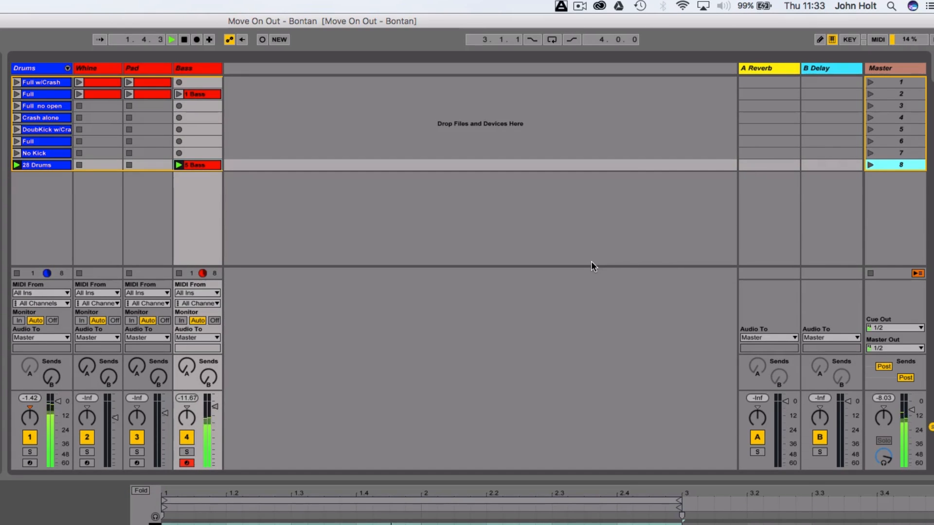
pyautogui.press('space')
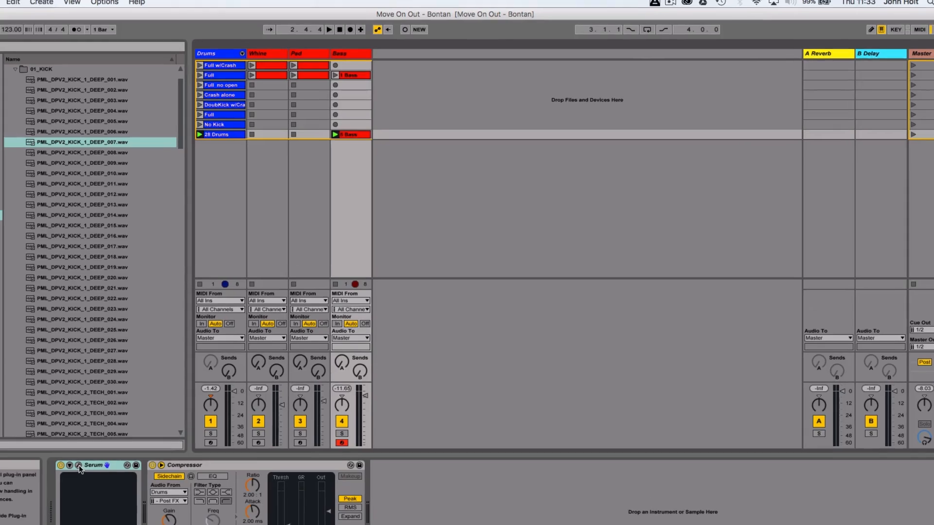
# Step: Open the Bass track's Serum and examine LFO 1, its Env mode and its modulation of the filter cutoff
pyautogui.click(131, 417)
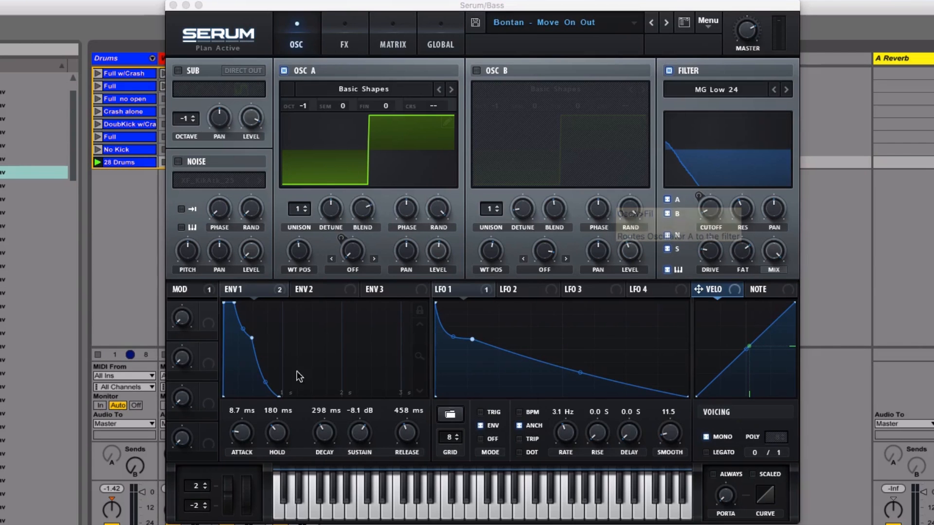
pyautogui.click(475, 290)
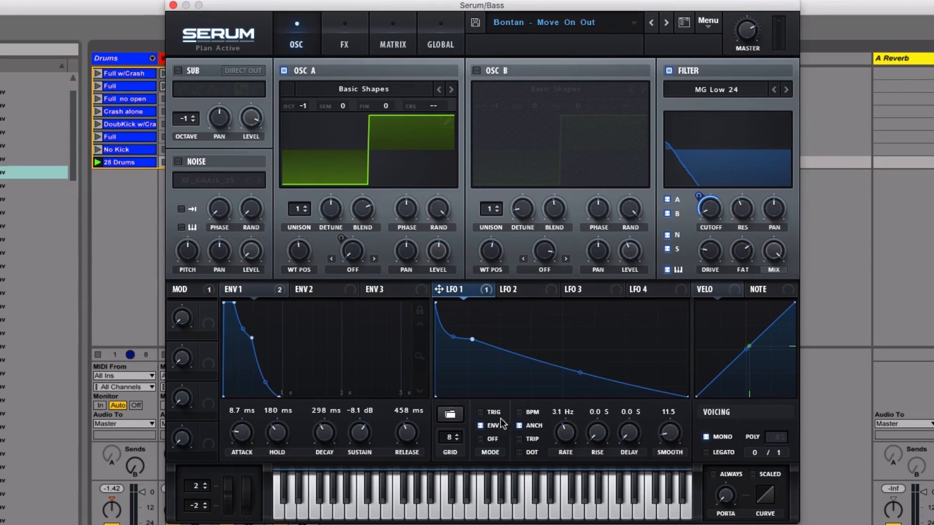
pyautogui.click(481, 425)
pyautogui.moveTo(700, 196)
pyautogui.mouseDown()
pyautogui.moveTo(703, 221)
pyautogui.moveTo(704, 203)
pyautogui.mouseUp()
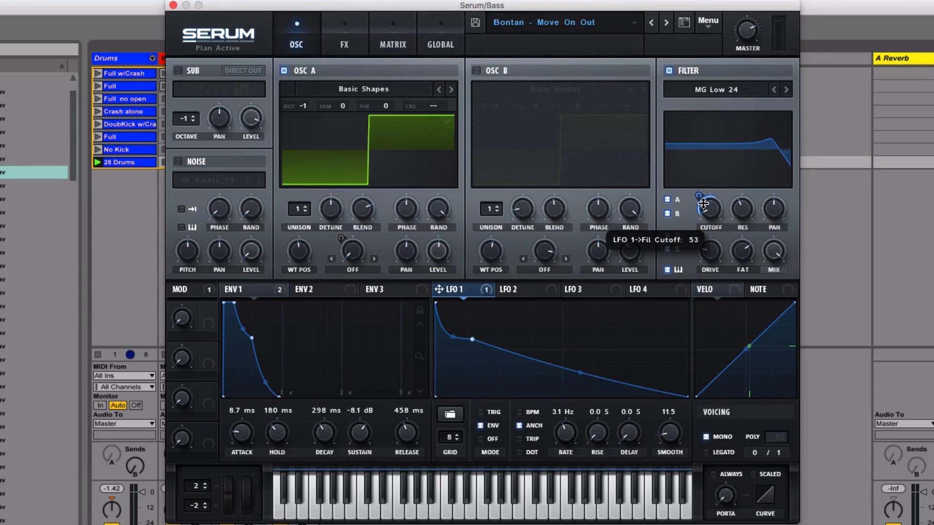
pyautogui.click(365, 516)
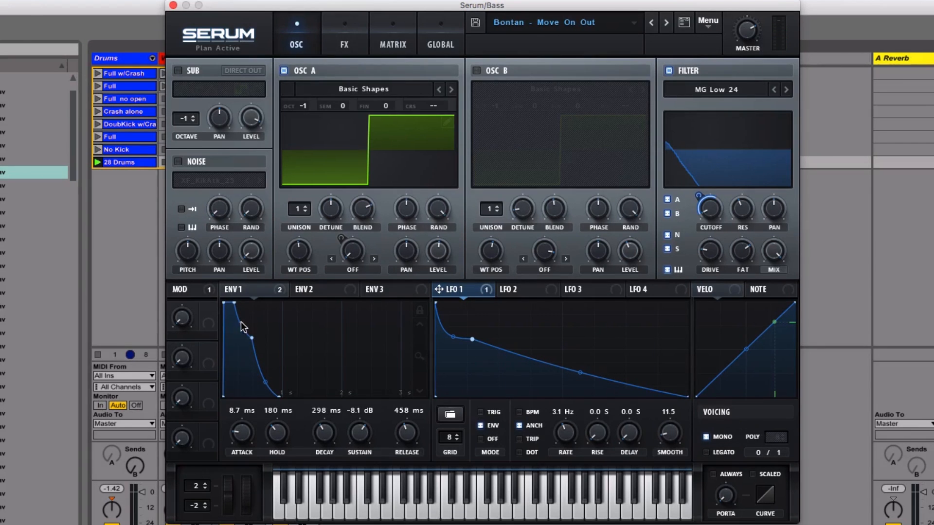
# Step: Open the Whine track's Serum and examine its oscillator, filter and envelope settings
pyautogui.click(299, 53)
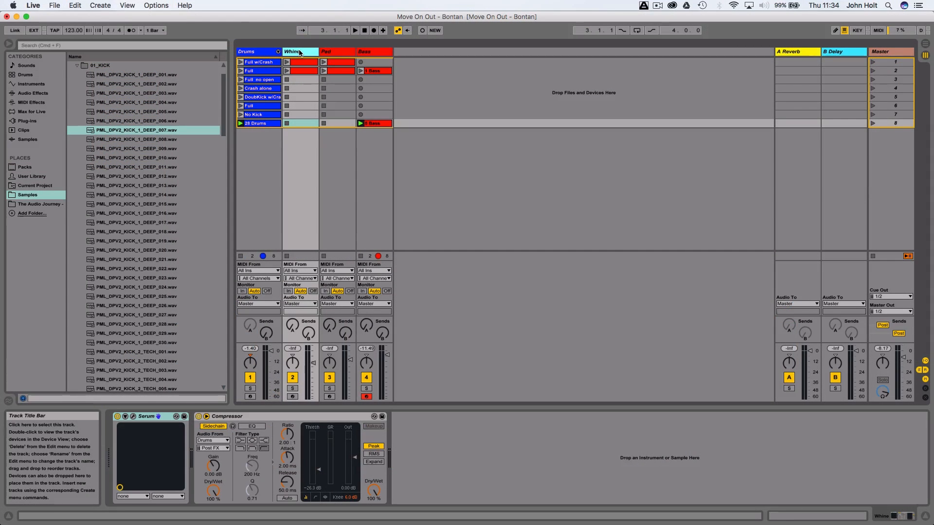
pyautogui.click(133, 417)
pyautogui.click(657, 17)
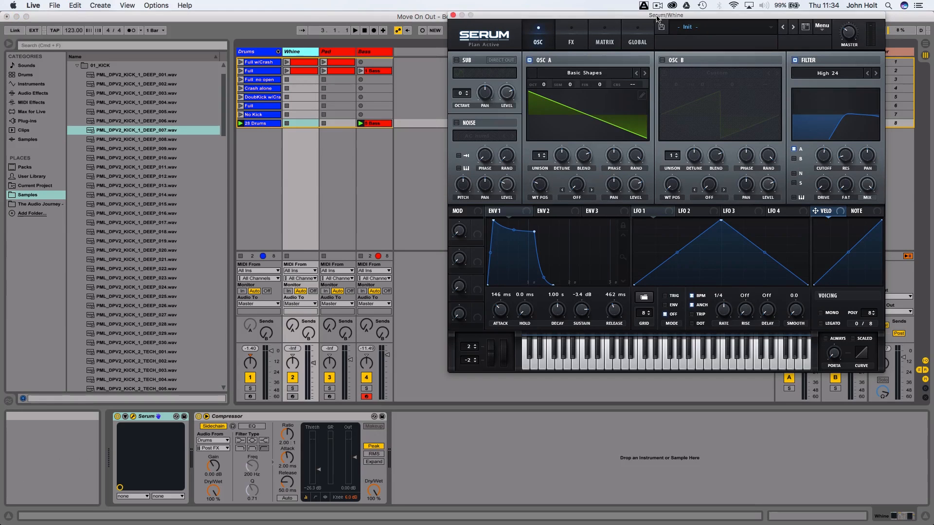
pyautogui.moveTo(657, 18); pyautogui.dragTo(626, 30)
pyautogui.click(305, 56)
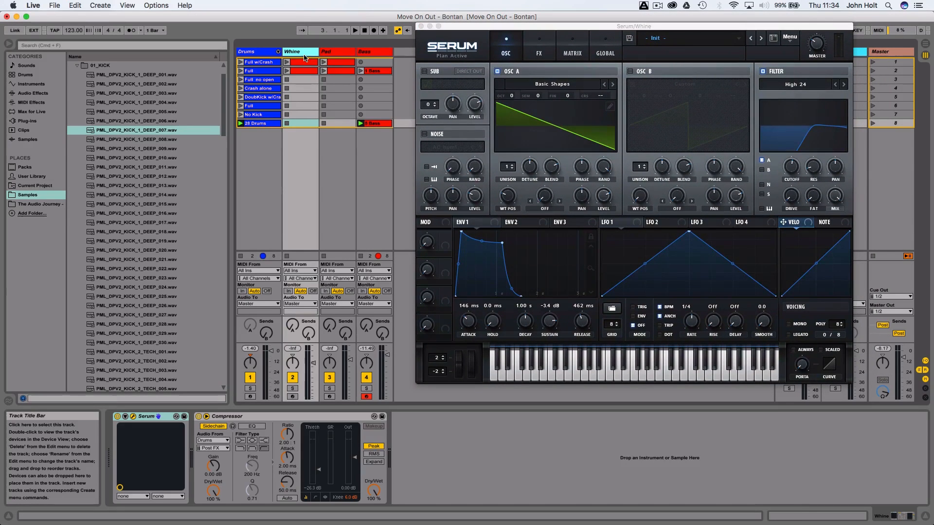
# Step: Solo the Whine and Pad tracks, audition them with scene 1, and release the solo
pyautogui.click(347, 53)
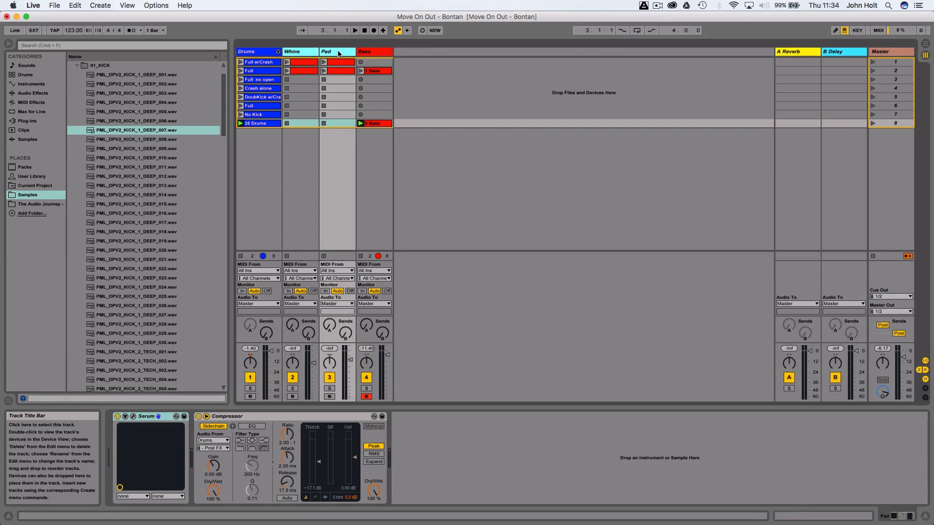
pyautogui.click(293, 389)
pyautogui.keyDown('super'); pyautogui.click(329, 389); pyautogui.keyUp('super')
pyautogui.click(874, 62)
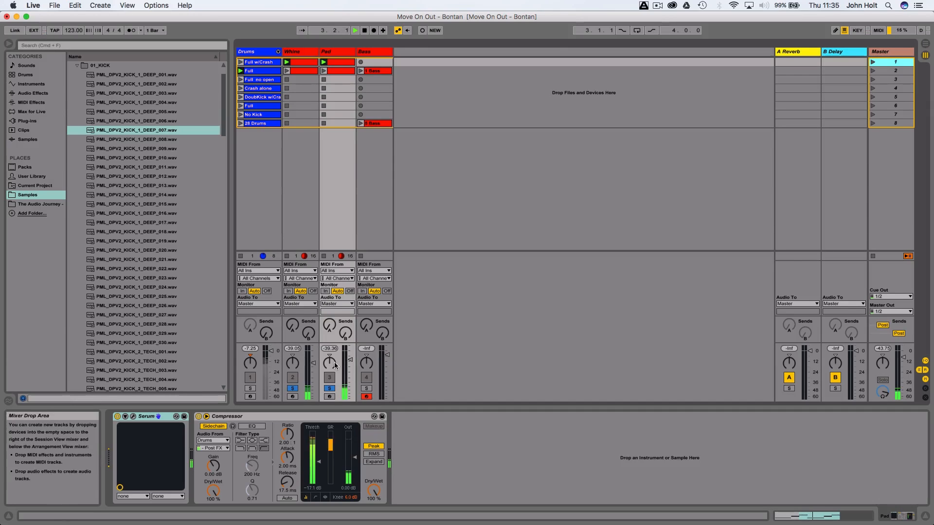
pyautogui.click(330, 388)
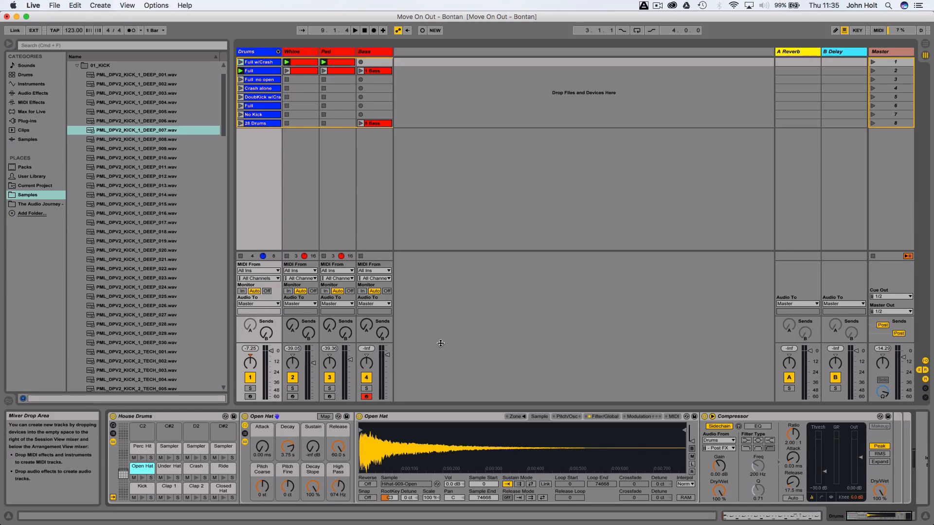
# Step: Compare the Drums track with its Compressor bypassed and active, and hide the Compressor's sidechain settings
pyautogui.click(743, 417)
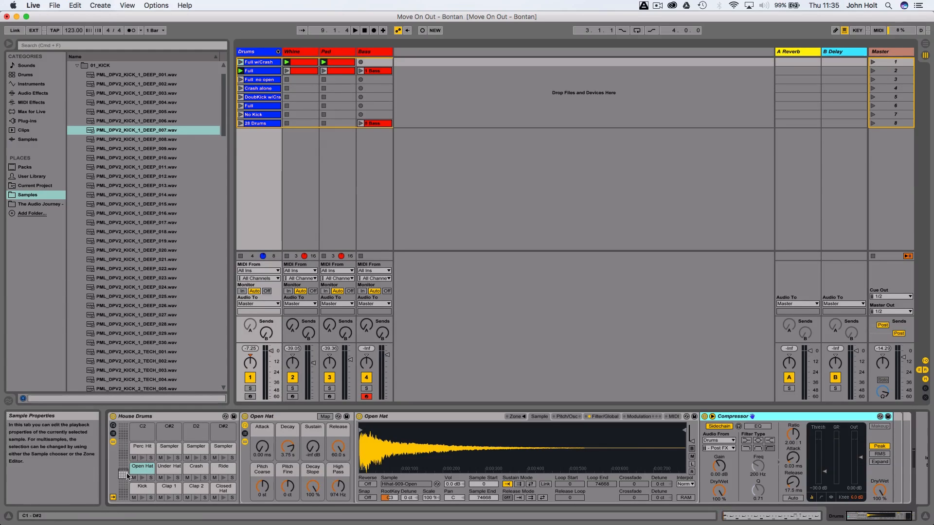
pyautogui.click(142, 468)
pyautogui.hscroll(3, 509, 457)
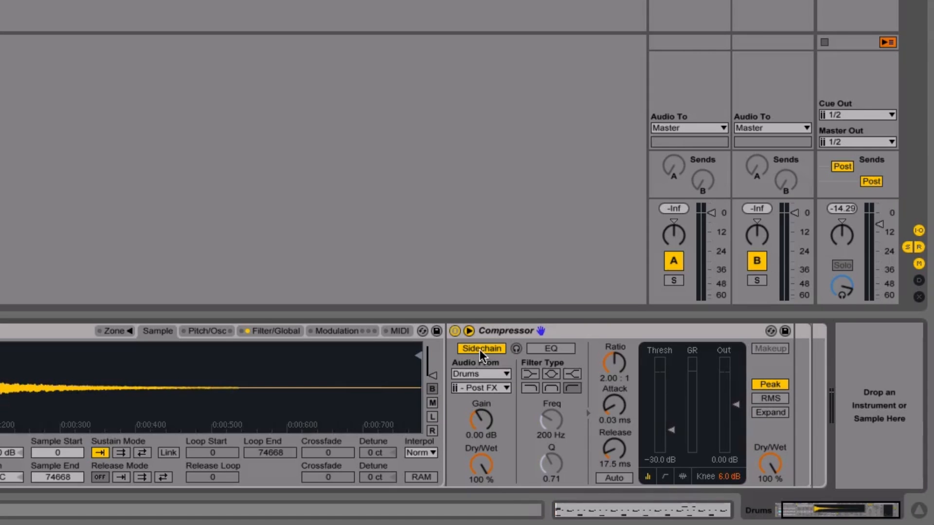
pyautogui.click(456, 331)
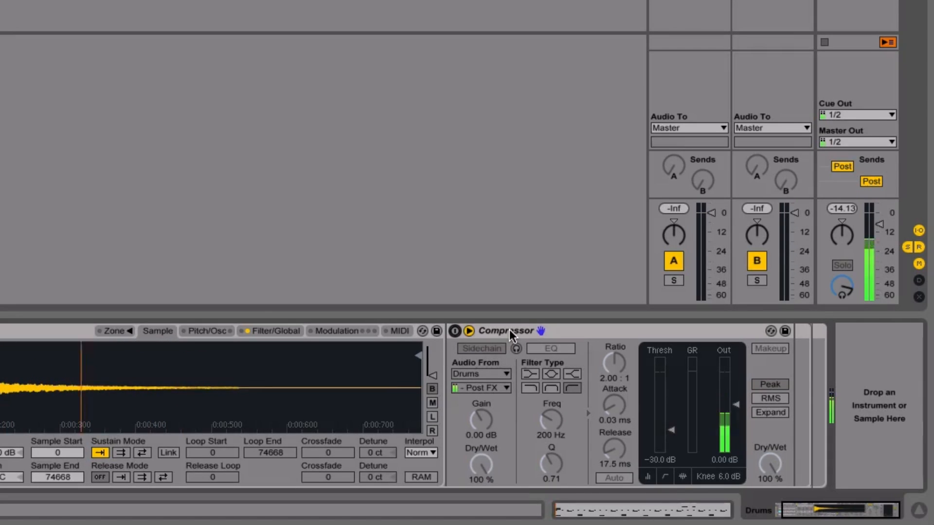
pyautogui.click(454, 332)
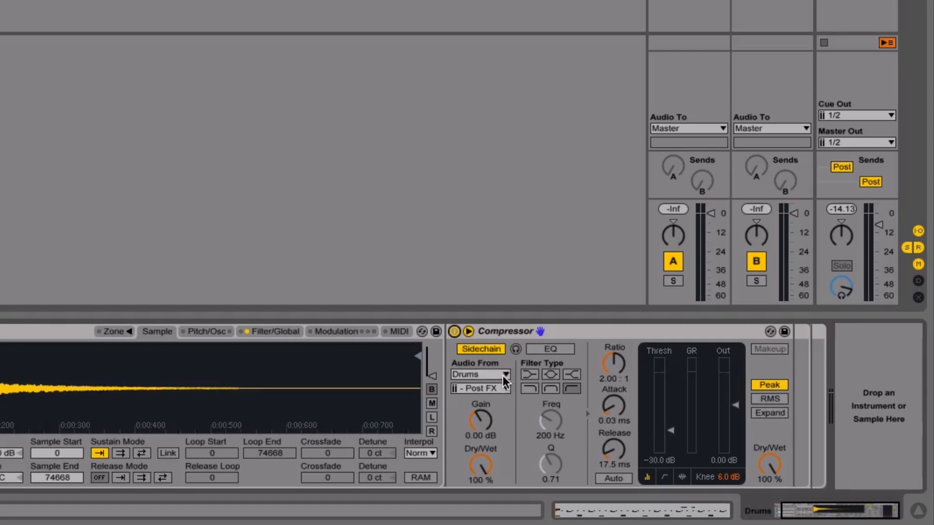
pyautogui.click(468, 331)
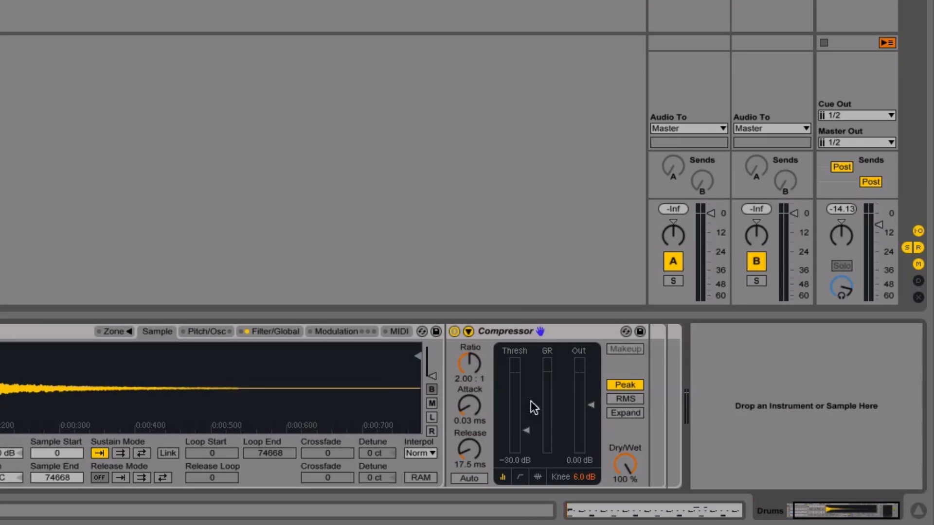
# Step: Show the Drums Compressor's sidechain settings and set its source to Drums, tapped at House Drums | Kick | Post FX
pyautogui.click(468, 332)
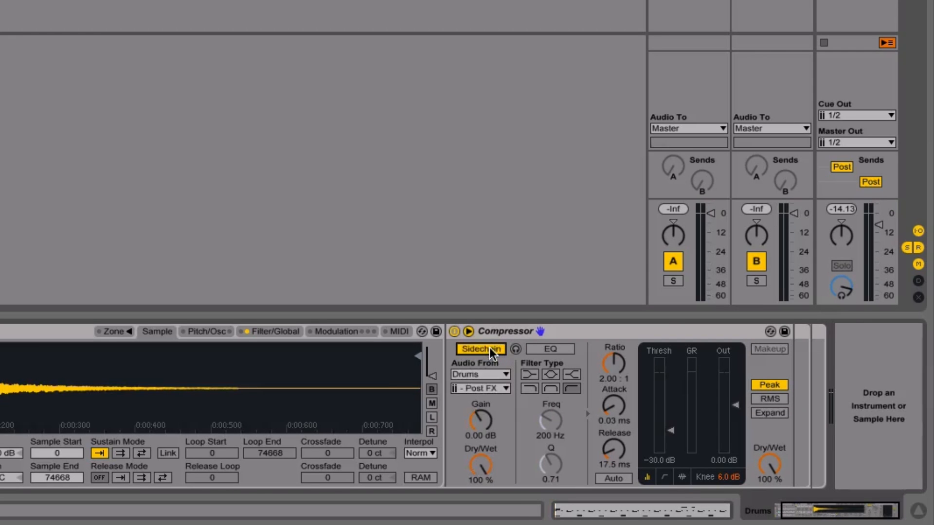
pyautogui.click(484, 373)
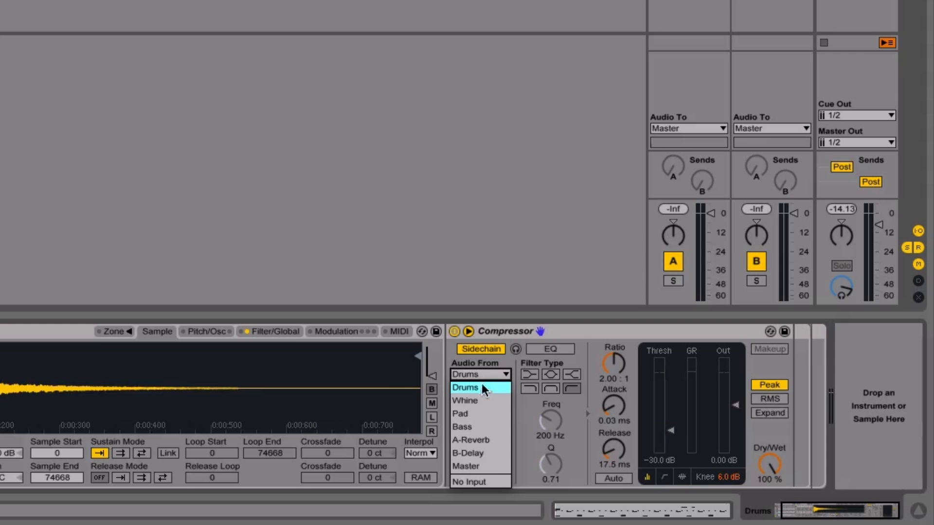
pyautogui.click(473, 388)
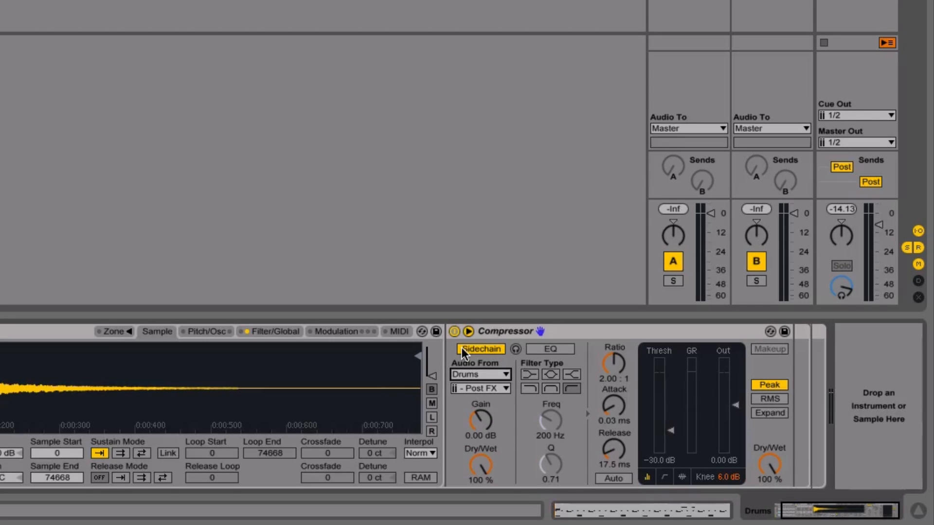
pyautogui.click(494, 387)
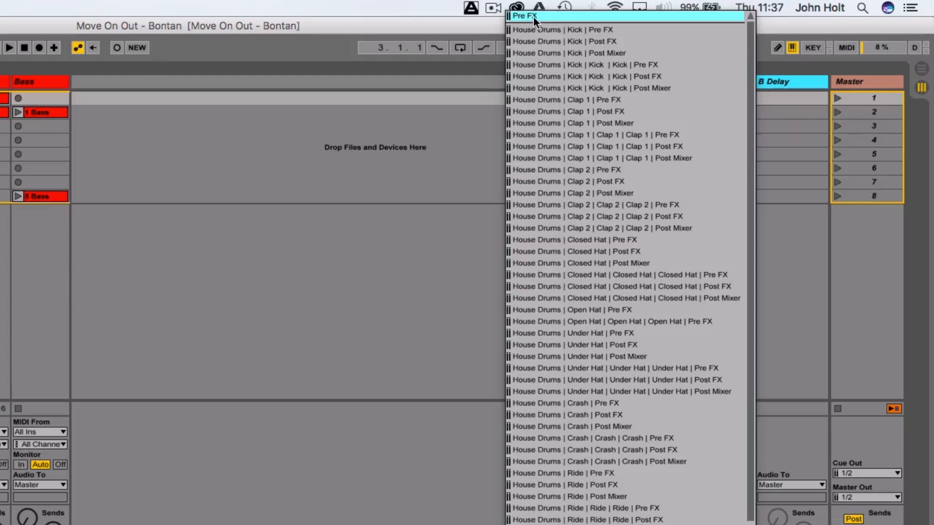
pyautogui.click(606, 42)
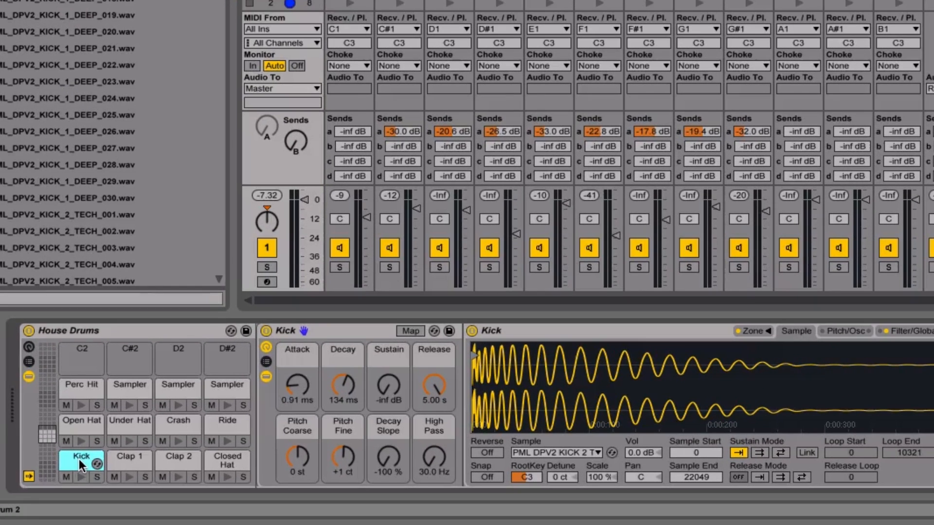
# Step: Show the House Drums rack's chain list together with its input/output and return chain sections
pyautogui.click(29, 361)
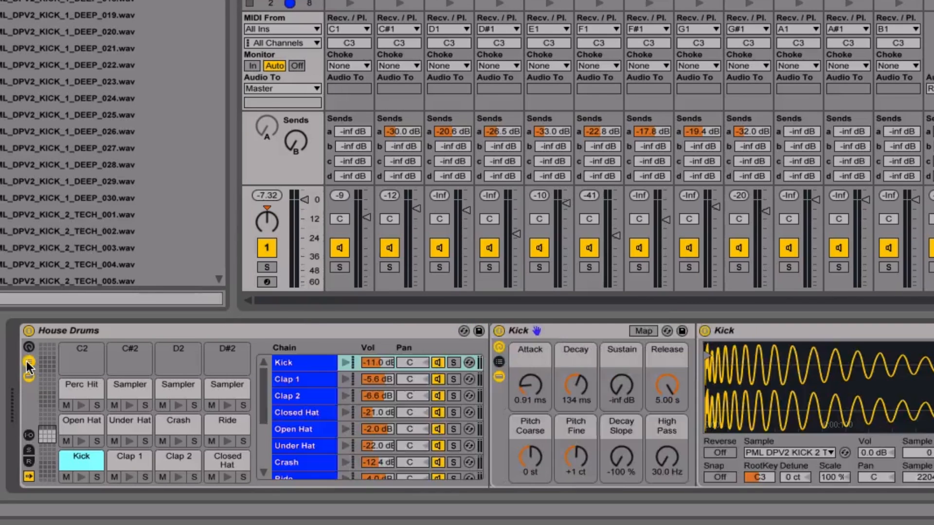
pyautogui.click(29, 435)
pyautogui.click(28, 462)
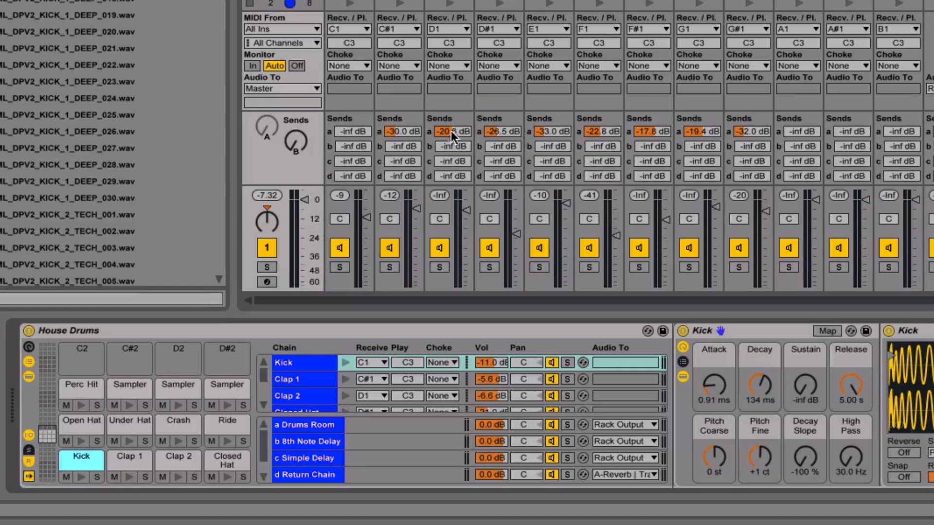
# Step: Try out Clap 2's send b and examine the Drums Room, 8th Note Delay and Simple Delay return chains
pyautogui.click(451, 145)
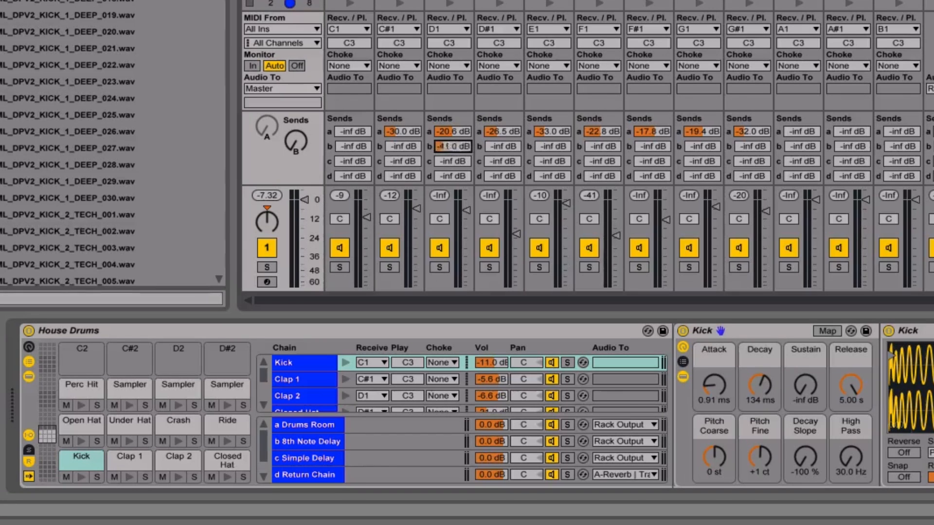
pyautogui.click(331, 425)
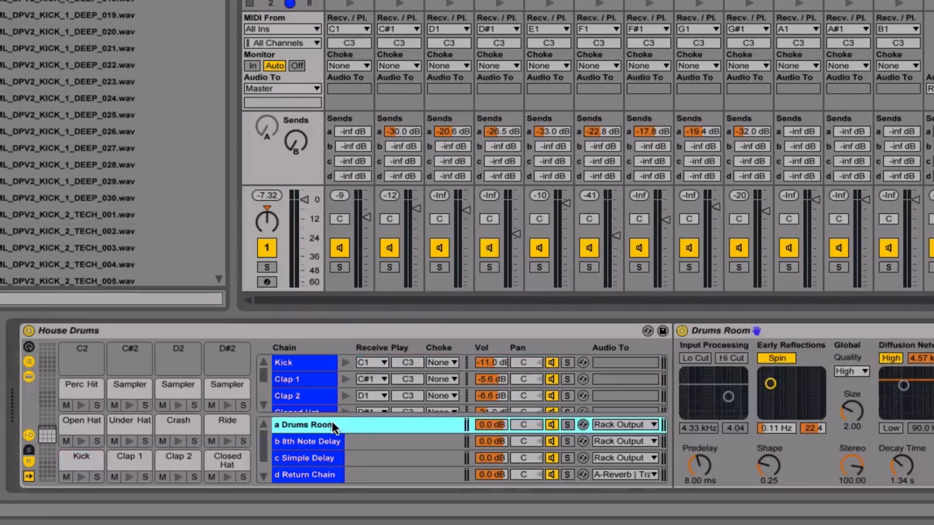
pyautogui.click(326, 442)
pyautogui.click(328, 455)
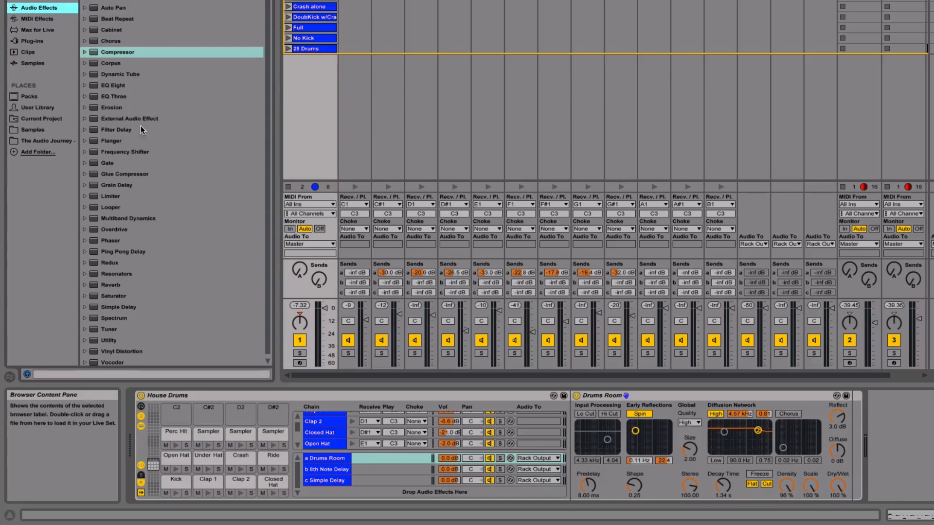
# Step: Add Ping Pong Delay as return chain d of the House Drums rack and set Clap 1's send d to 0.0 dB
pyautogui.scroll(-1, 139, 146)
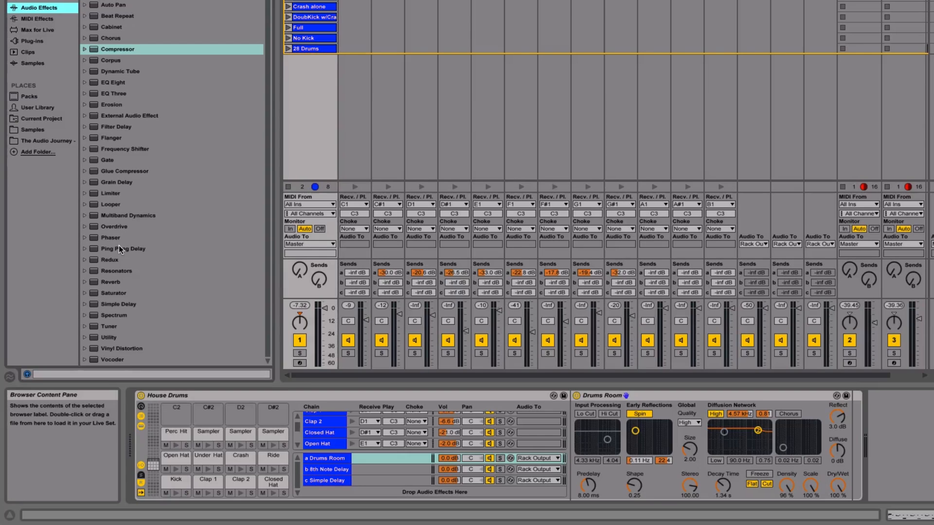
pyautogui.moveTo(119, 245); pyautogui.dragTo(354, 495)
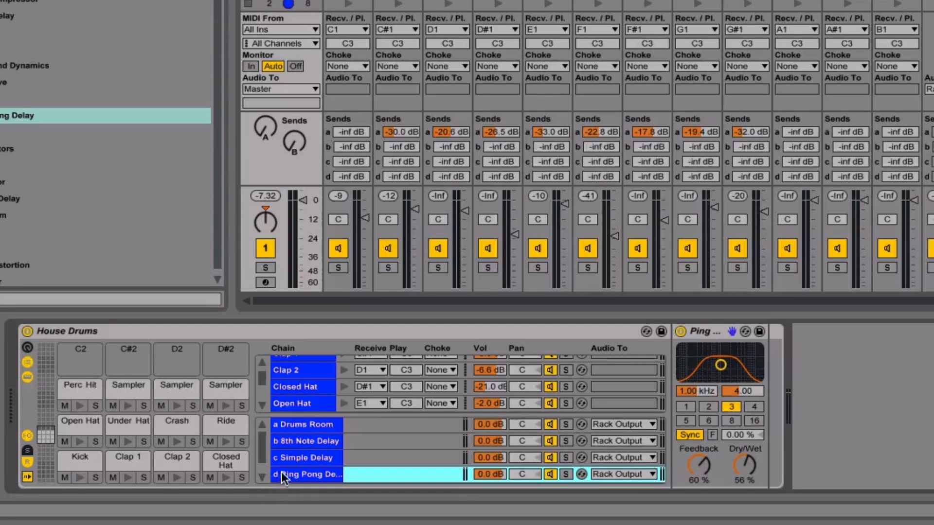
pyautogui.click(409, 178)
pyautogui.moveTo(409, 178); pyautogui.dragTo(410, 146)
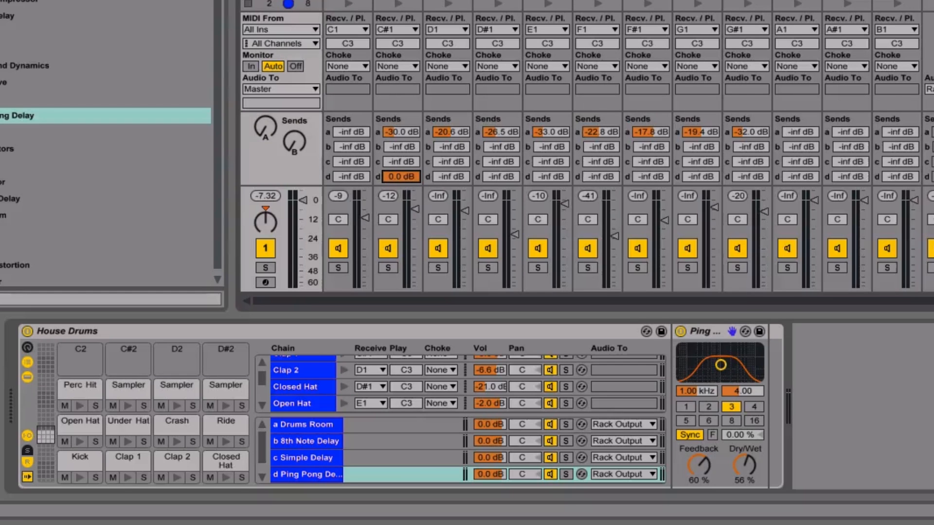
# Step: Turn Clap 1's send d fully down and delete the Ping Pong Delay return chain
pyautogui.click(709, 331)
pyautogui.moveTo(406, 177); pyautogui.dragTo(406, 224)
pyautogui.click(371, 479)
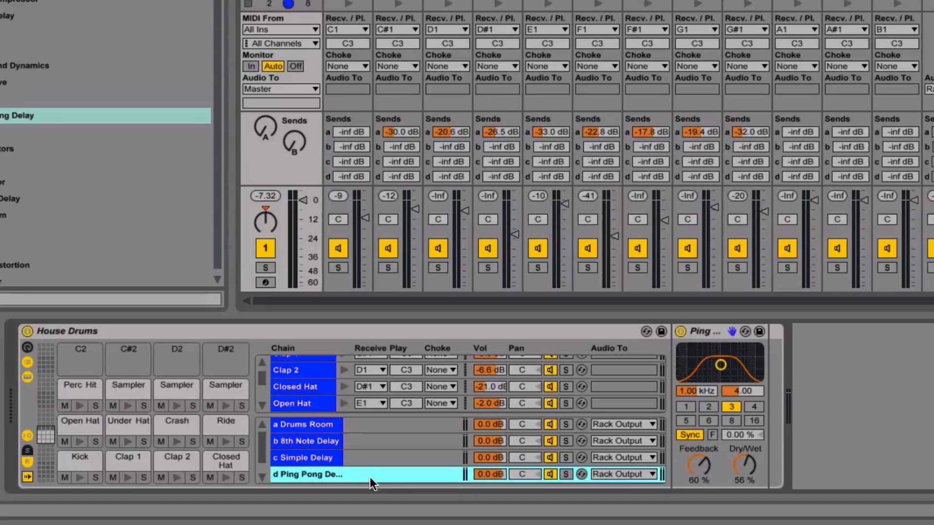
pyautogui.press('Delete')
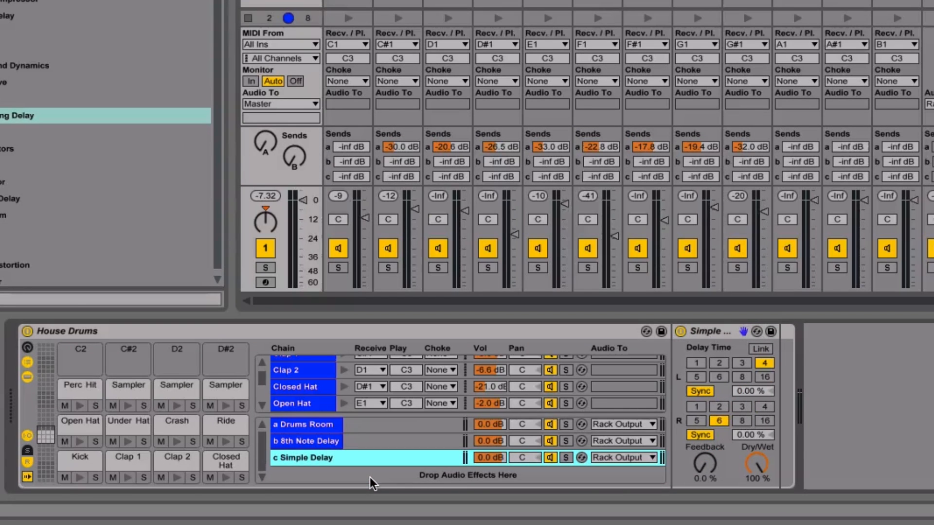
# Step: Create an empty return chain in the House Drums rack and route its output to the A-Reverb return track
pyautogui.rightClick(369, 478)
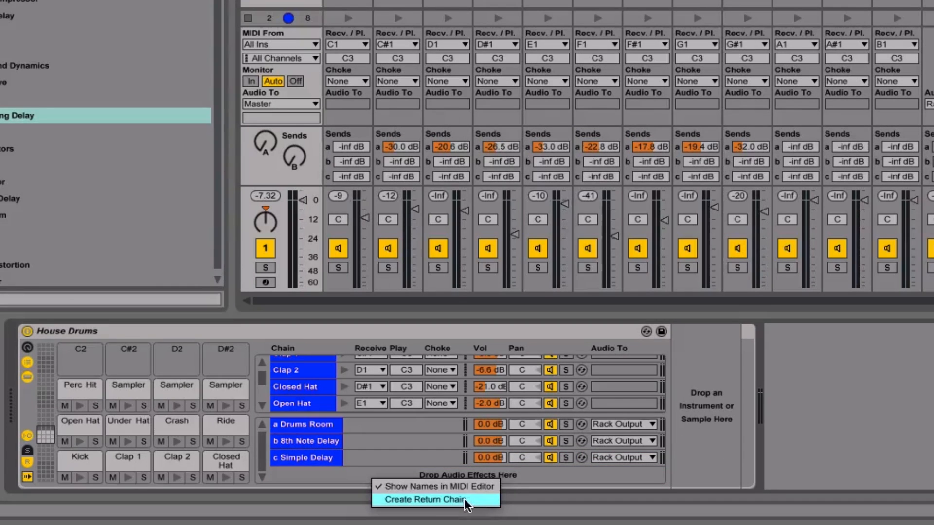
pyautogui.click(464, 500)
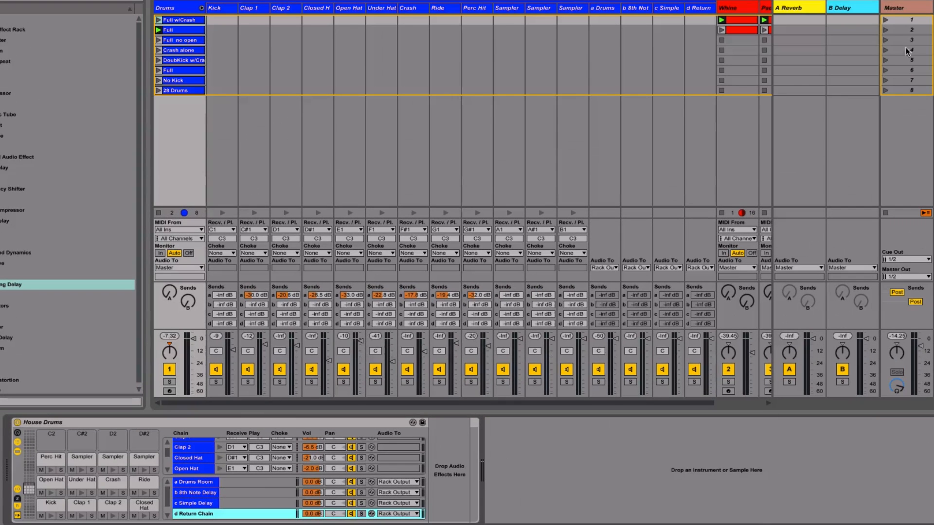
pyautogui.click(799, 9)
pyautogui.click(834, 8)
pyautogui.click(798, 8)
pyautogui.click(837, 8)
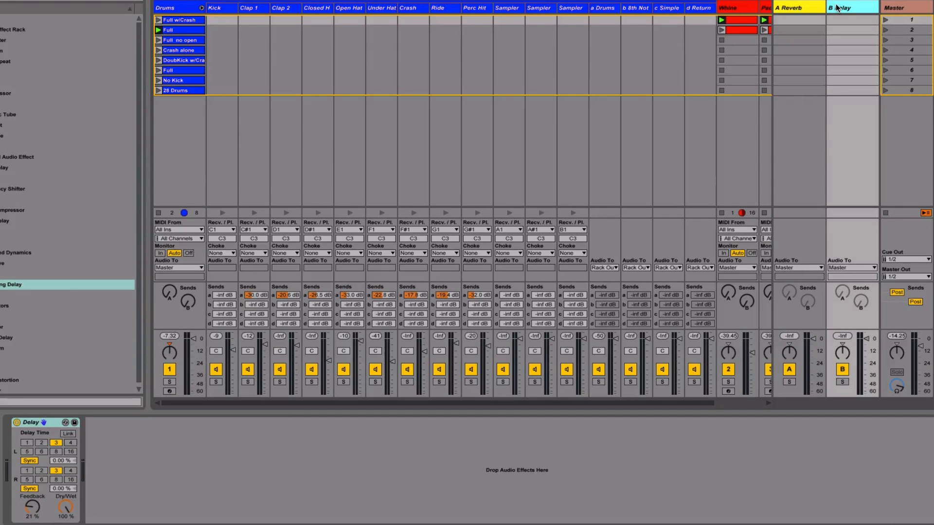
pyautogui.click(801, 8)
pyautogui.click(180, 9)
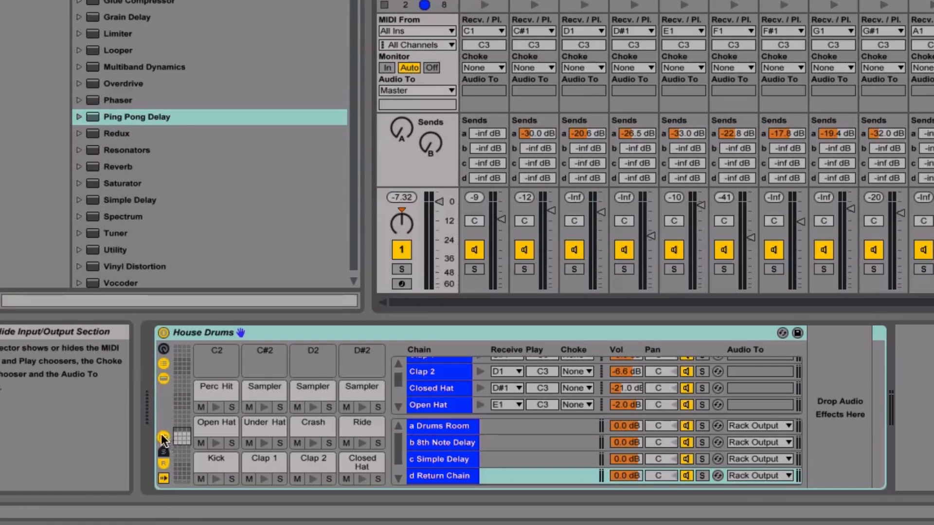
pyautogui.click(778, 476)
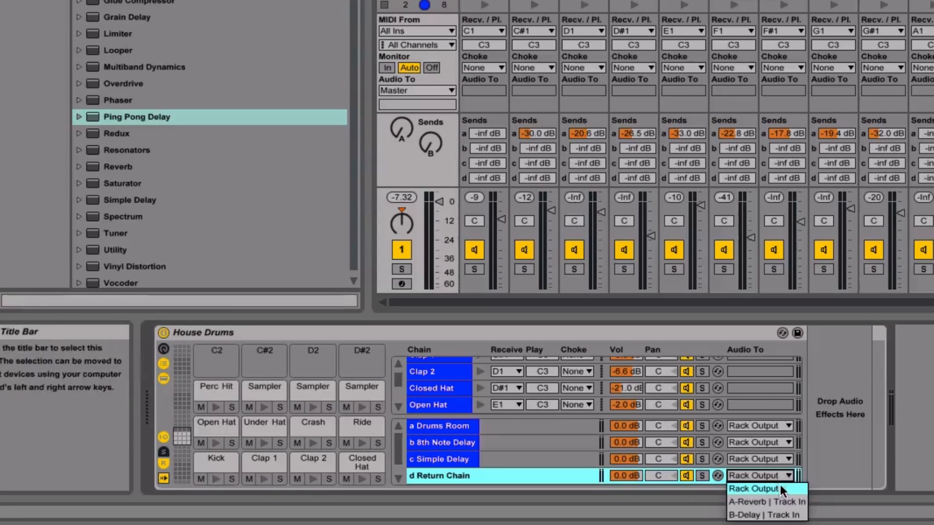
pyautogui.click(777, 501)
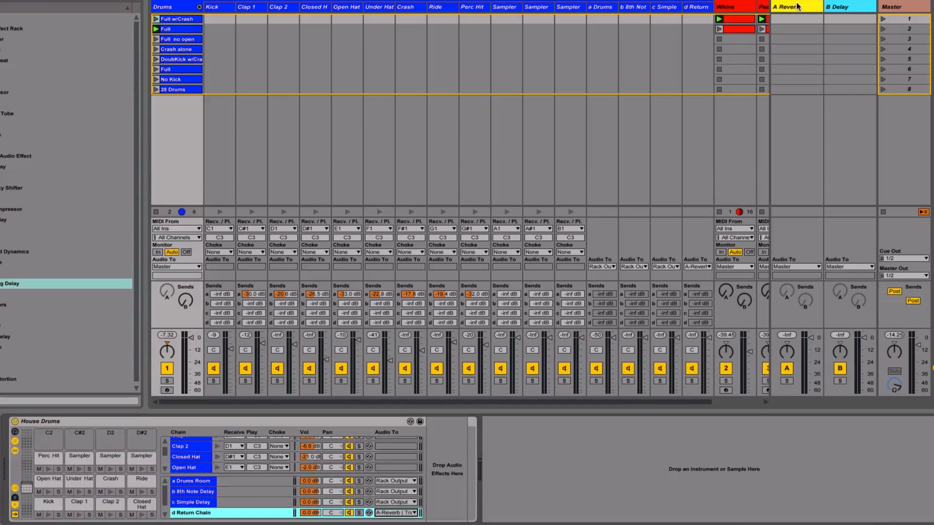
# Step: Check the devices on the A Reverb and B Delay return tracks, and rename the rack's return chain d as Reverb
pyautogui.click(798, 7)
pyautogui.click(844, 7)
pyautogui.click(800, 7)
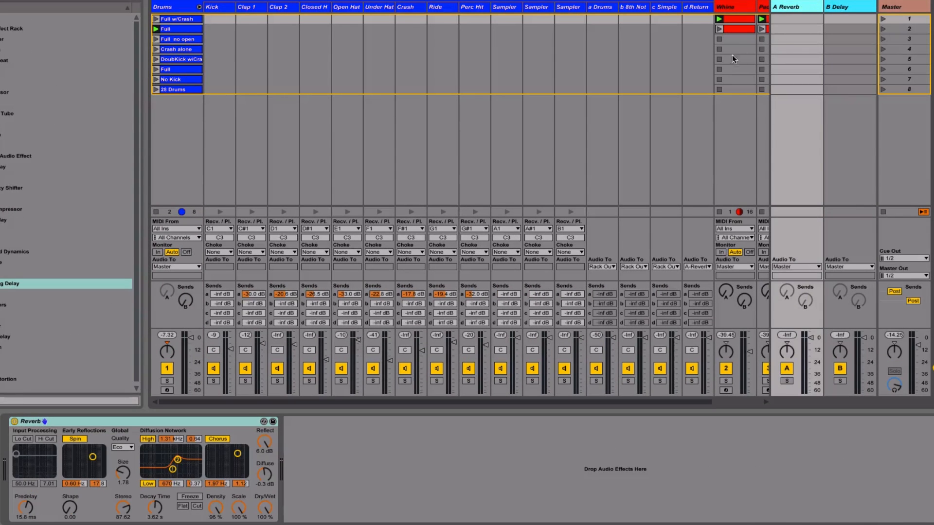
pyautogui.click(167, 8)
pyautogui.click(200, 514)
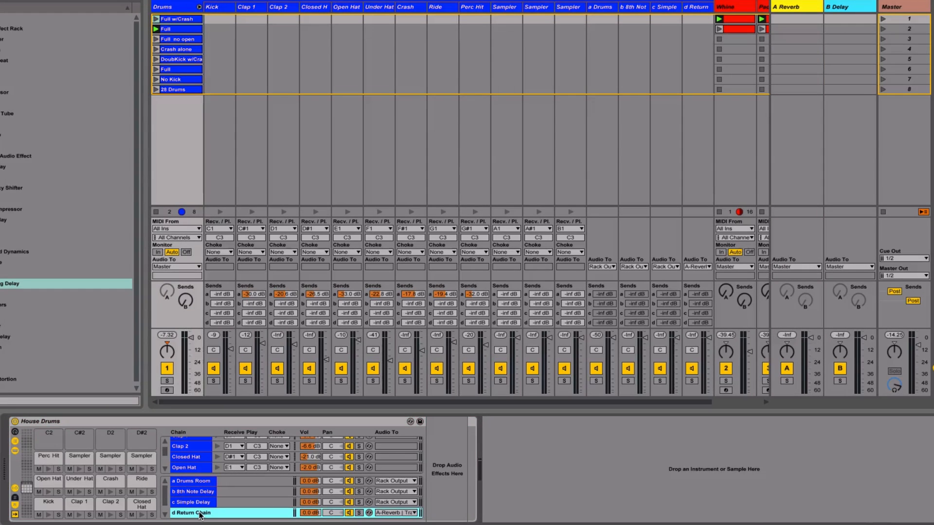
pyautogui.hotkey('ctrl', 'r')
pyautogui.write('Reverb')
pyautogui.press('Return')
# Step: Audition the beat with Clap 1's send d raised to 0.0 dB, and turn the send fully down again
pyautogui.click(254, 23)
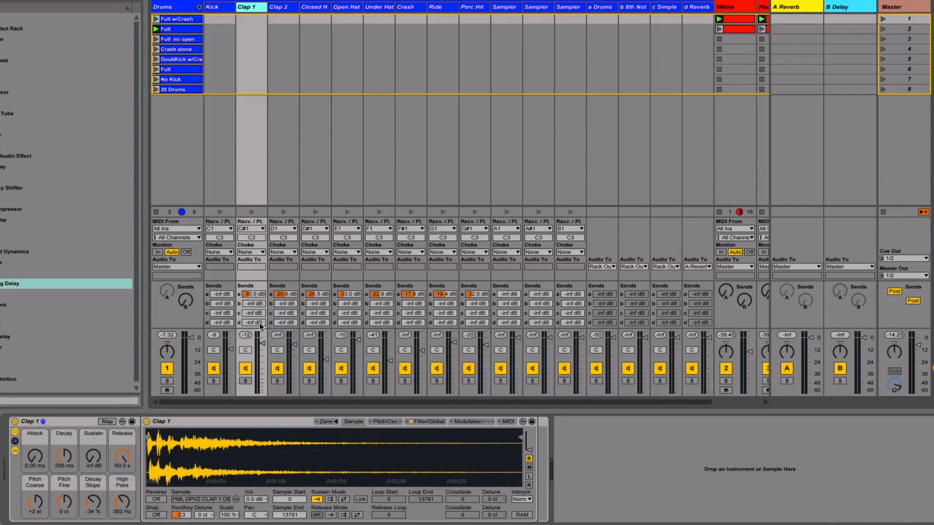
pyautogui.press('space')
pyautogui.moveTo(259, 322); pyautogui.dragTo(259, 267)
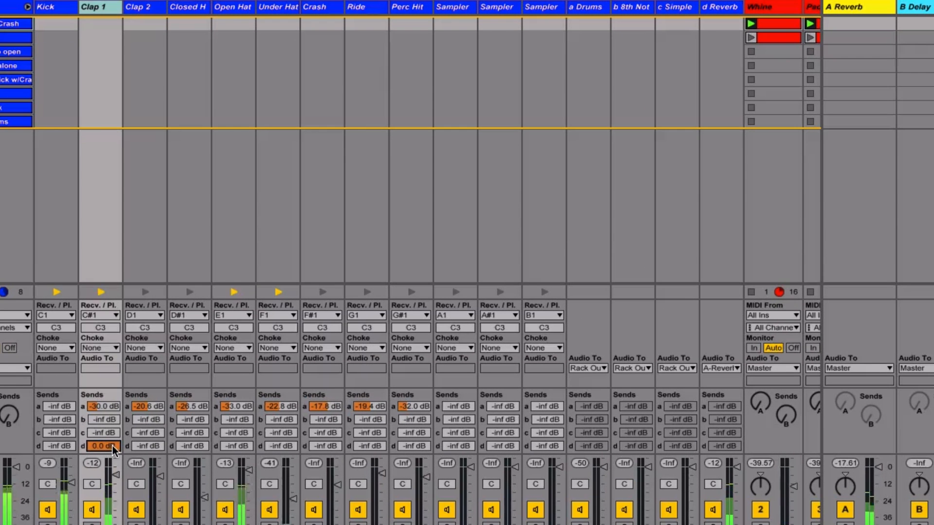
pyautogui.moveTo(112, 446); pyautogui.dragTo(113, 506)
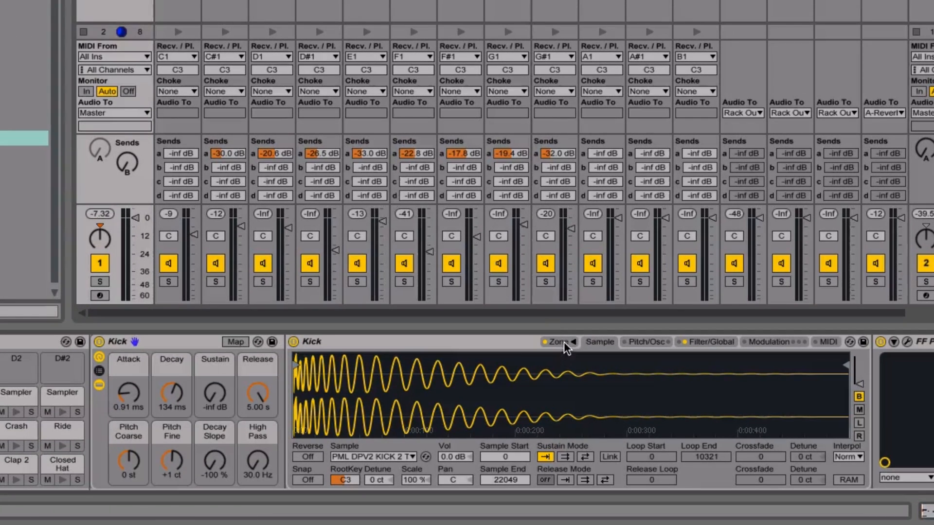
# Step: Show the Kick Sampler's zone editor and compare the waveforms of PML_DPV2_KICK_2_TECH_017 and PML_DPV2_KICK_1_DEEP_016
pyautogui.click(565, 342)
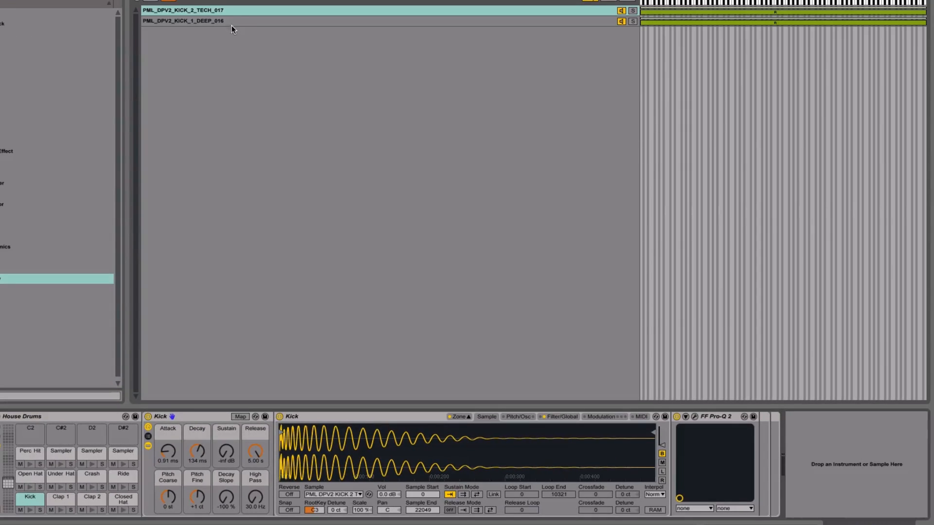
pyautogui.click(233, 21)
pyautogui.click(234, 11)
pyautogui.click(233, 22)
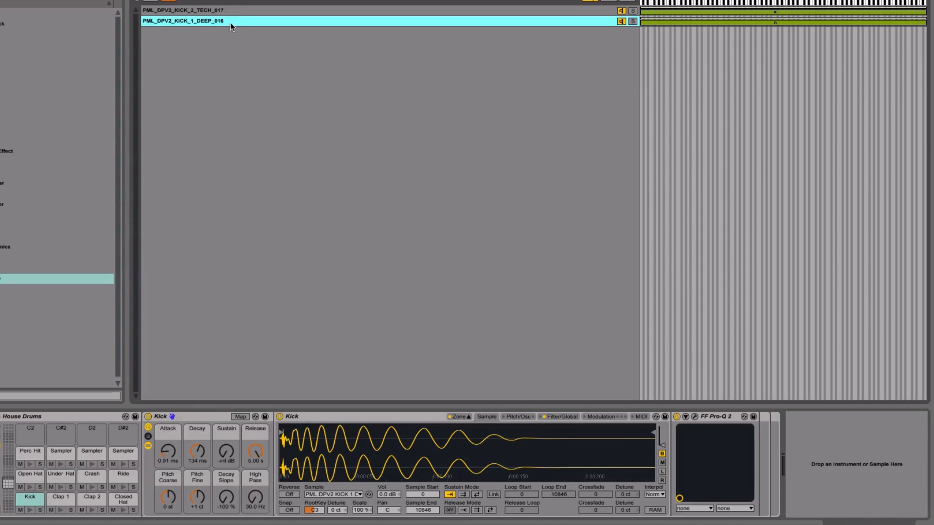
pyautogui.click(231, 9)
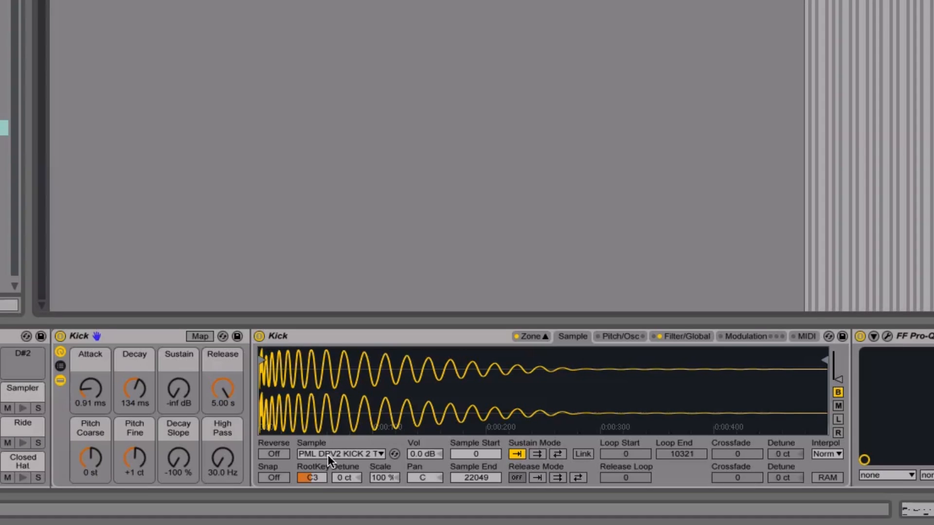
pyautogui.click(328, 454)
pyautogui.click(335, 477)
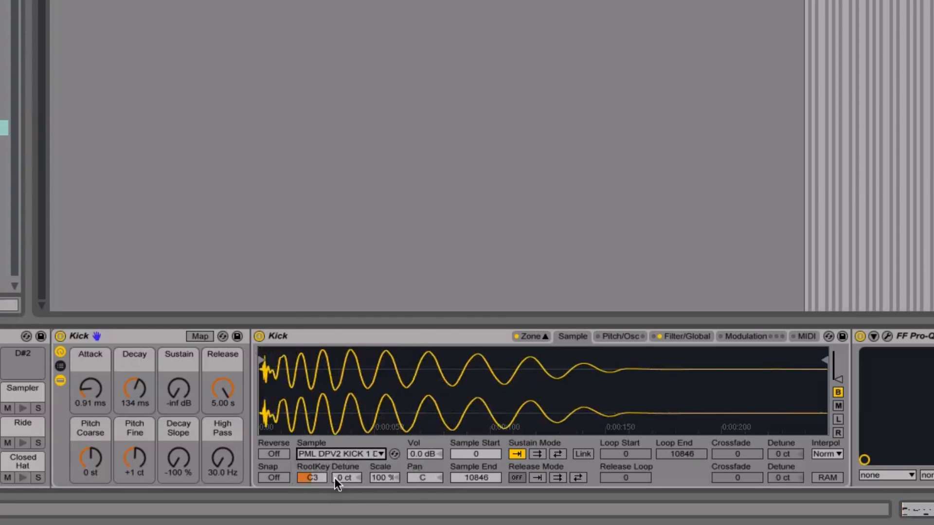
pyautogui.click(326, 454)
pyautogui.click(326, 461)
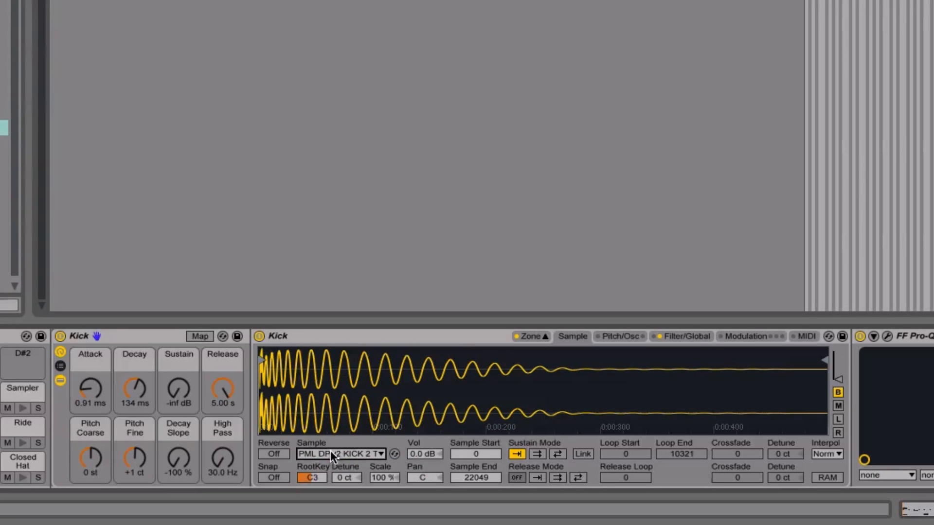
# Step: Keep the KICK_2_TECH_017 sample selected in the Kick Sampler and lower its volume to -12 dB
pyautogui.click(327, 451)
pyautogui.click(327, 450)
pyautogui.moveTo(432, 454); pyautogui.dragTo(431, 473)
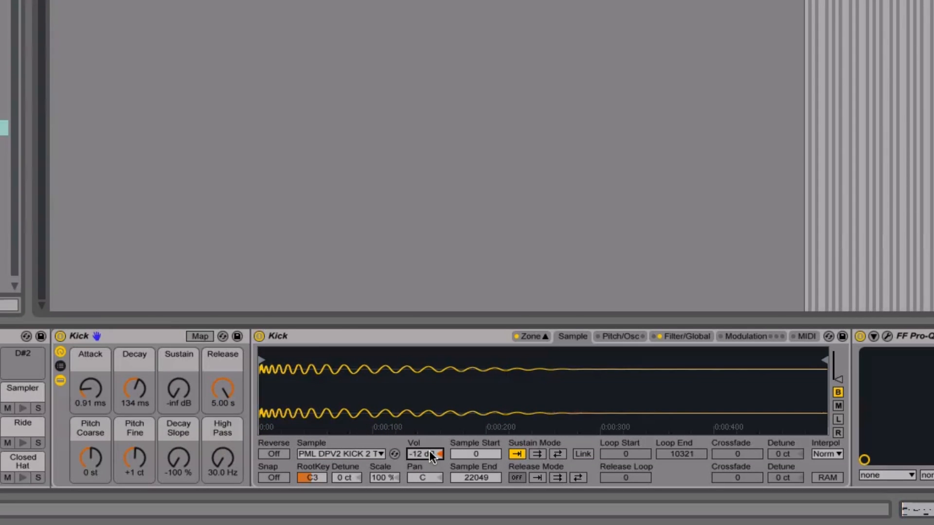